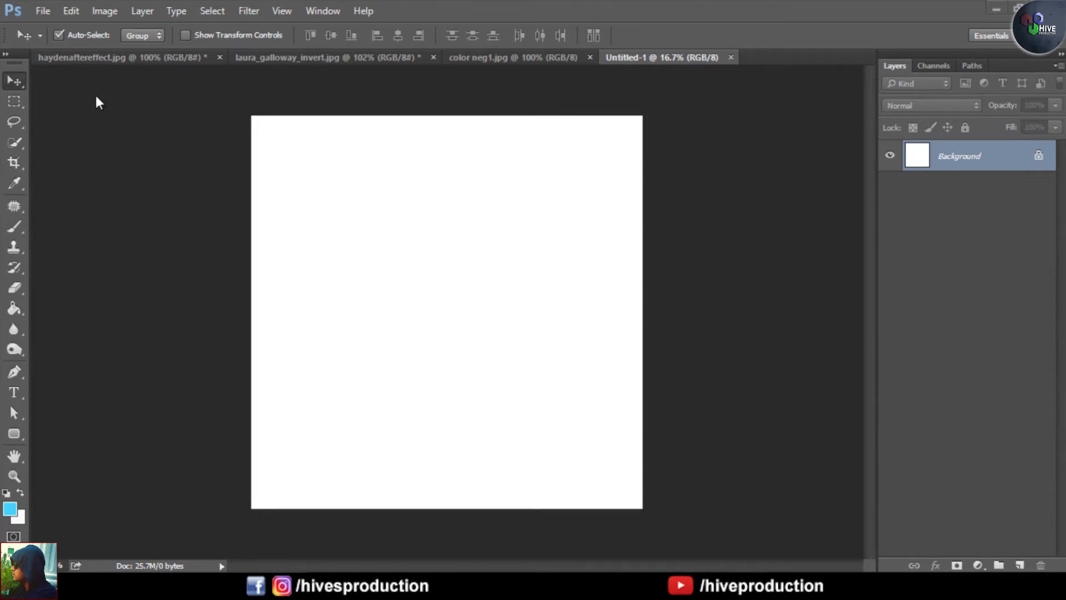
click(93, 62)
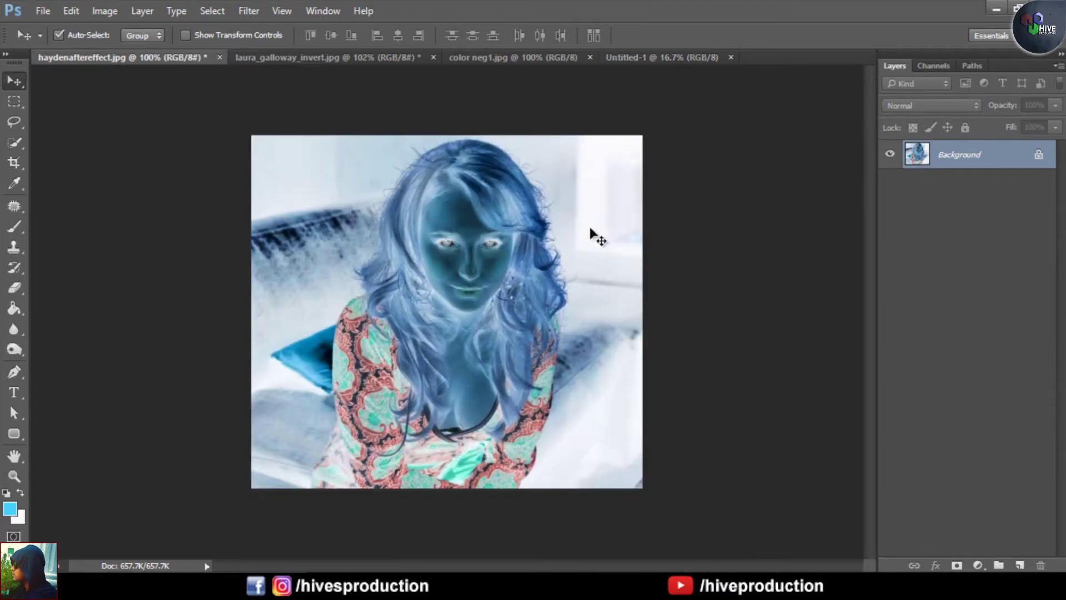
click(312, 56)
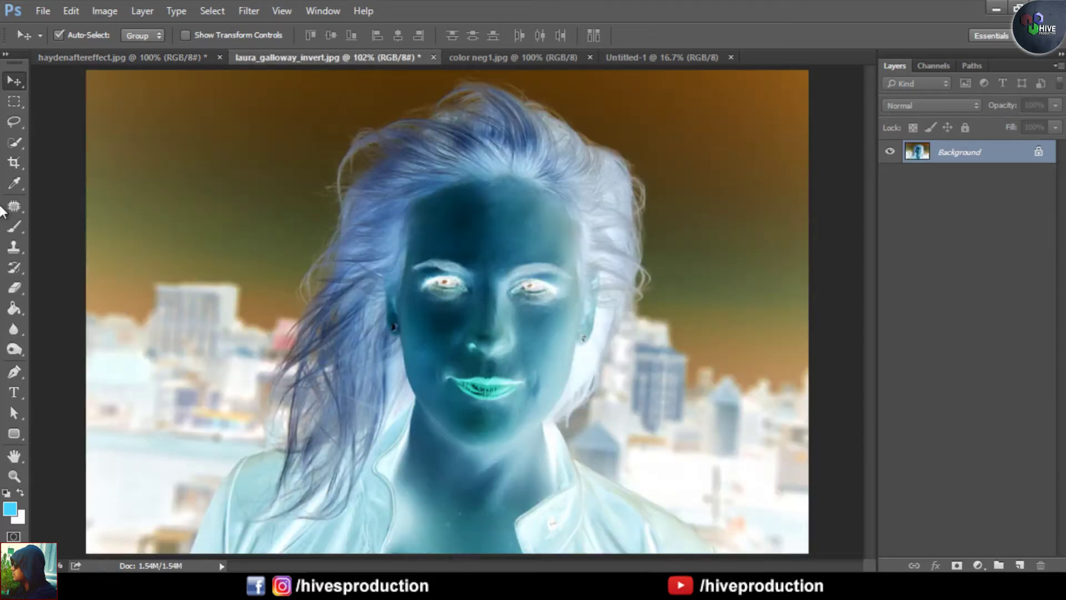
click(496, 58)
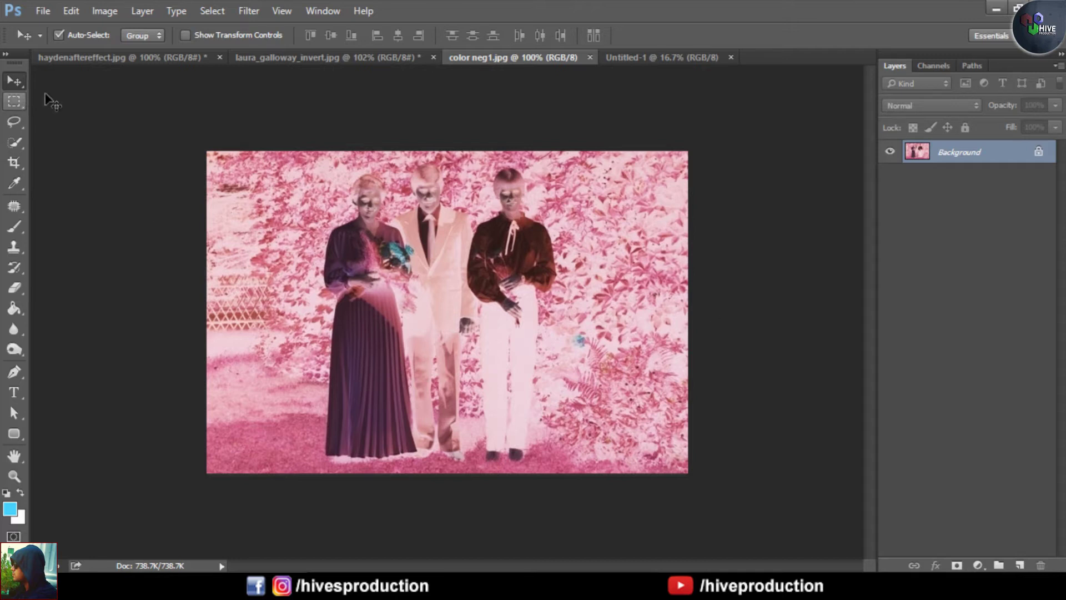
click(56, 61)
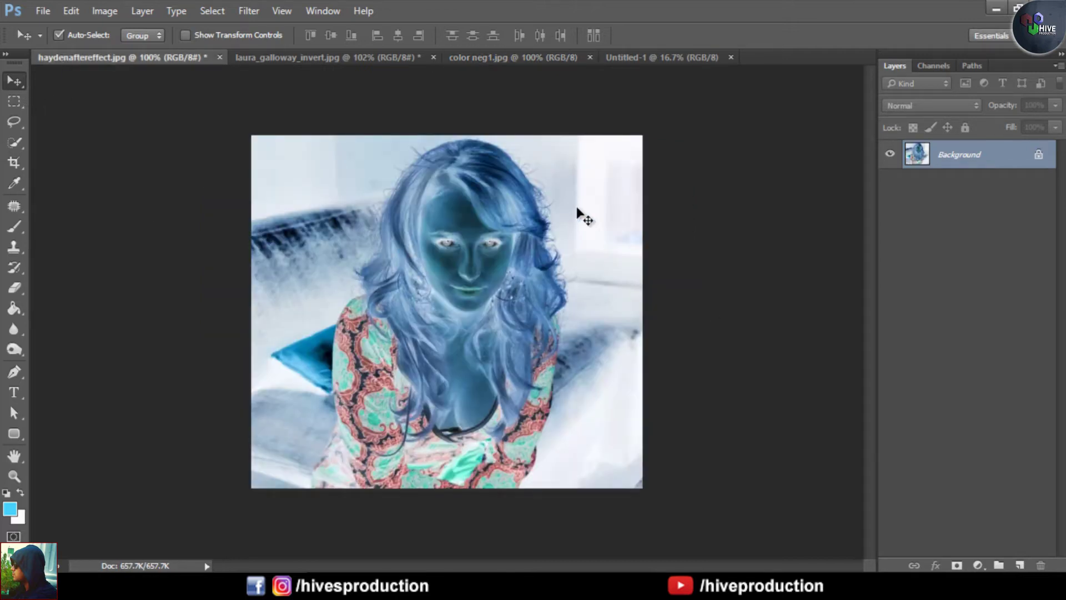
Inspect the haydenaftereffect.jpg portrait up close, then give it an Invert 1 adjustment layer.
key(ctrl+plus)
drag(577, 210, 596, 396)
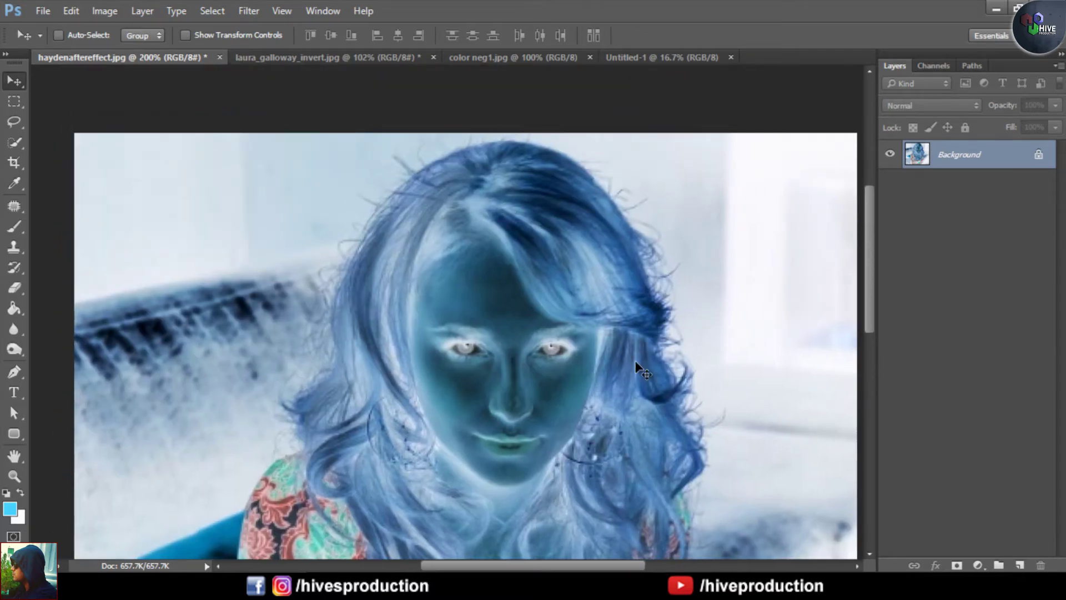
key(ctrl+0)
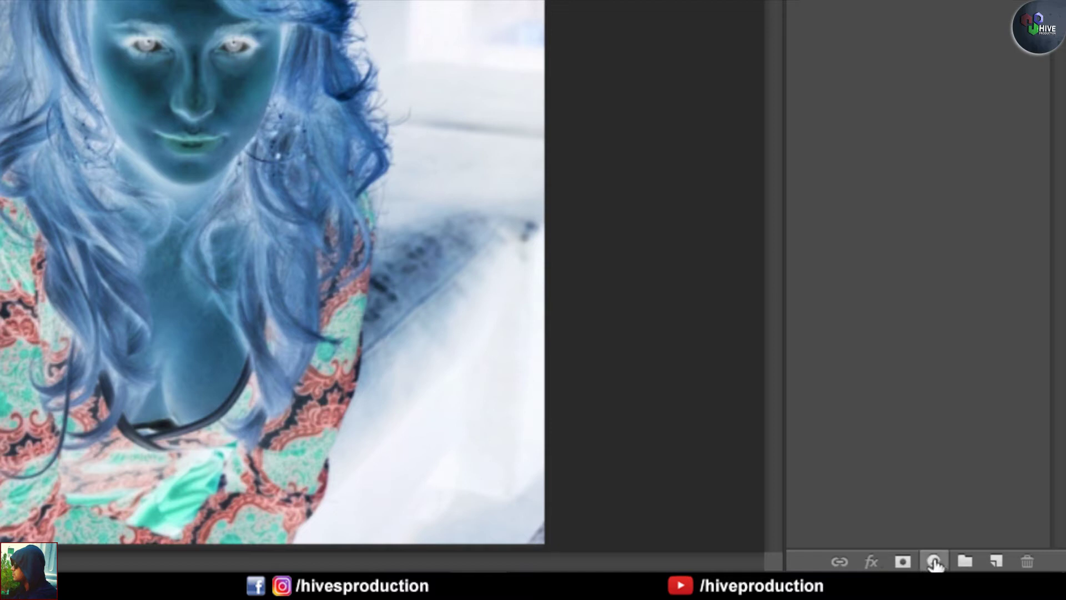
click(934, 562)
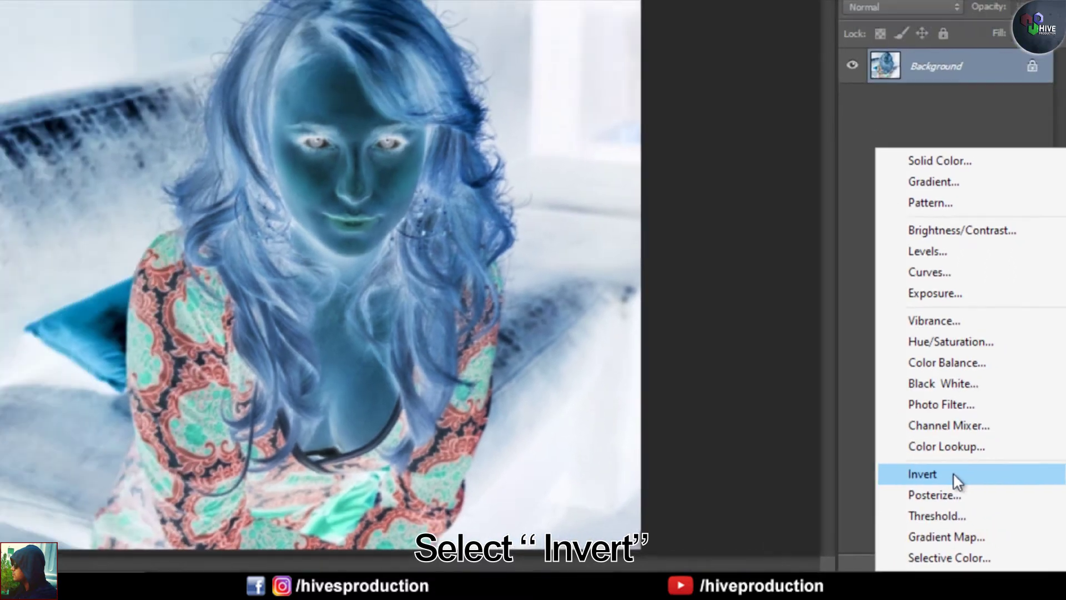
click(923, 450)
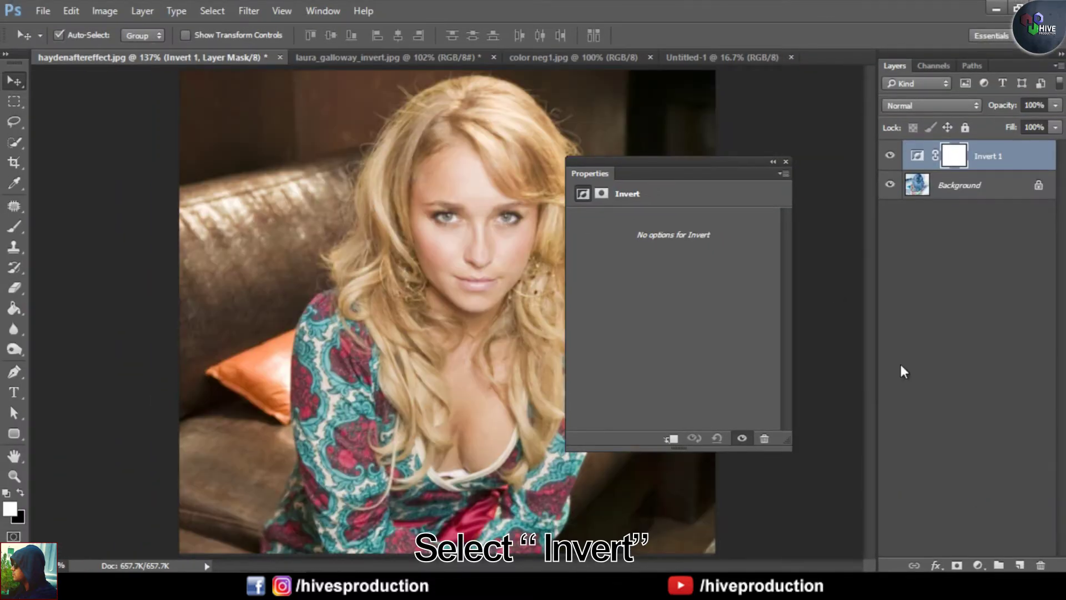
click(786, 162)
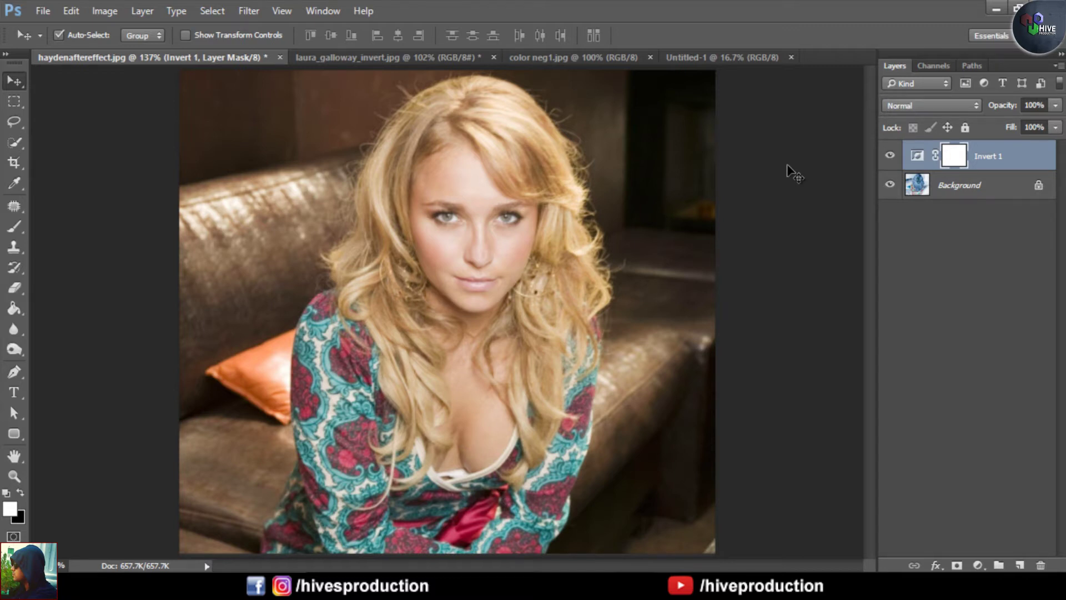
click(397, 59)
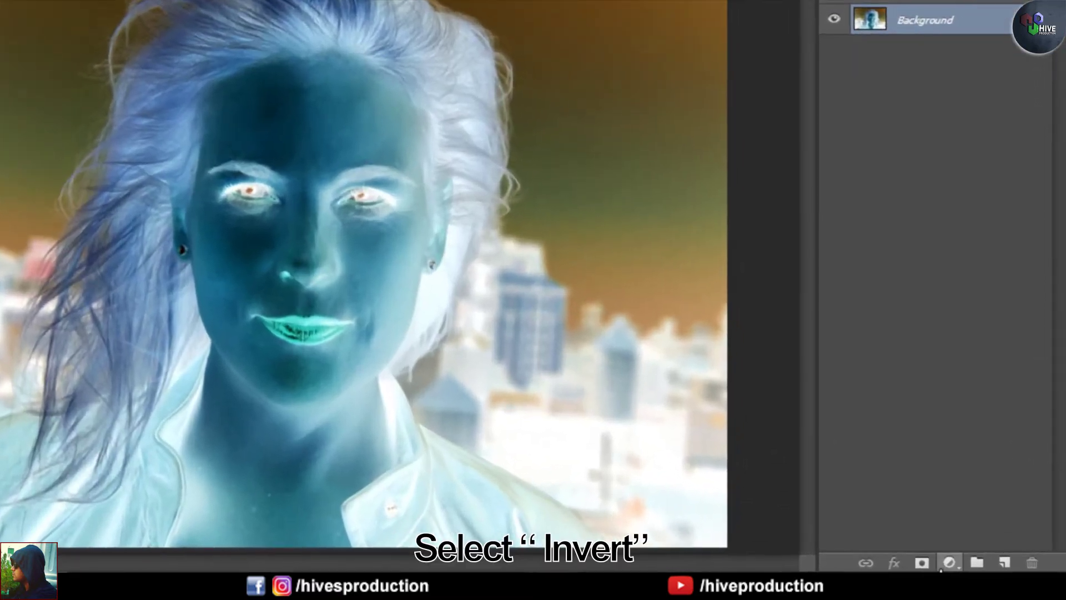
click(977, 565)
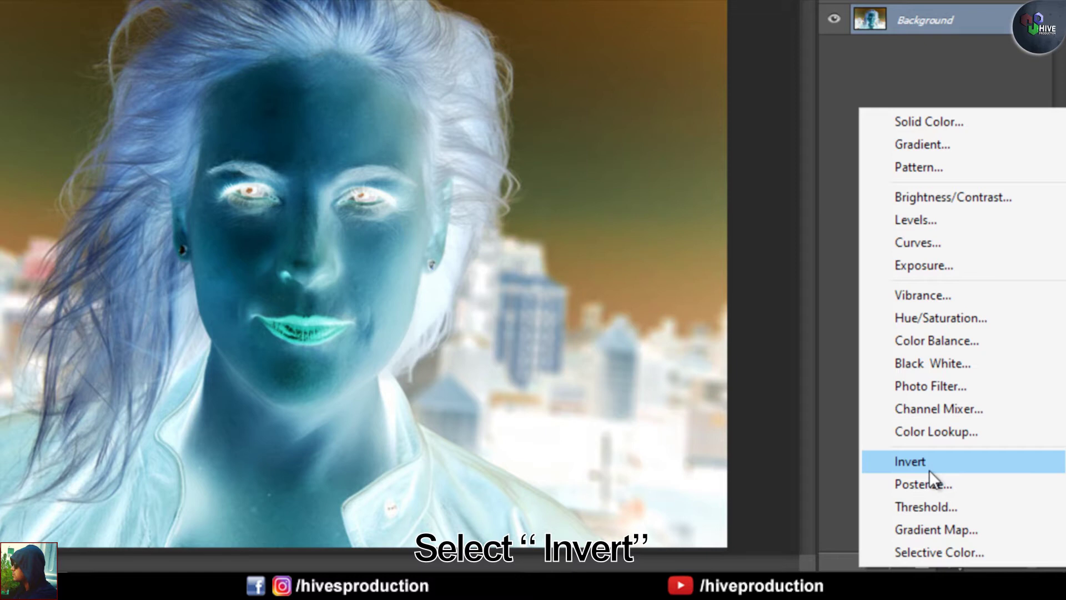
click(931, 469)
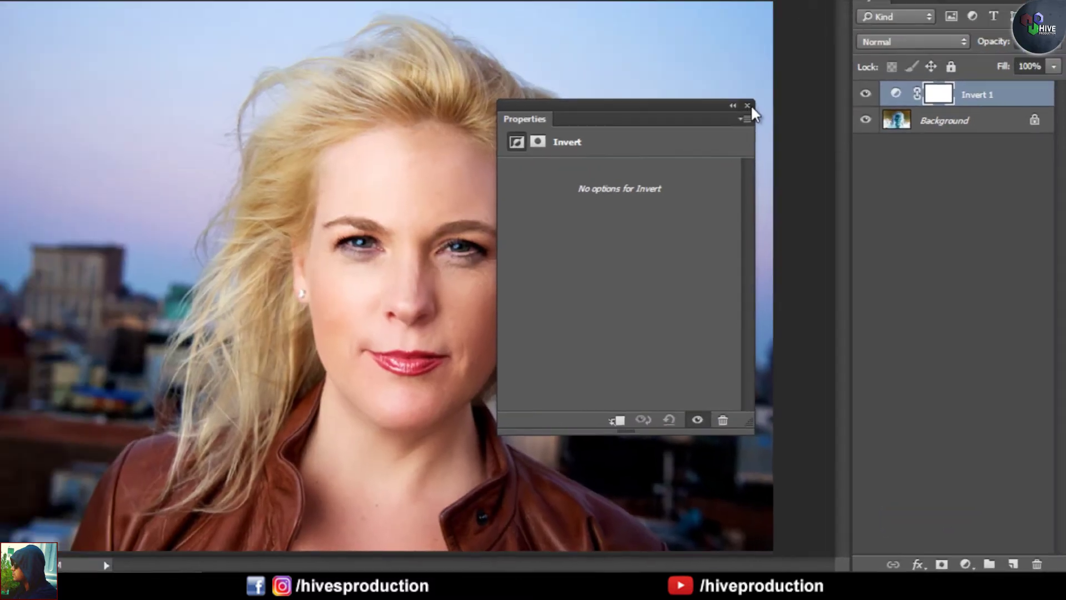
click(698, 32)
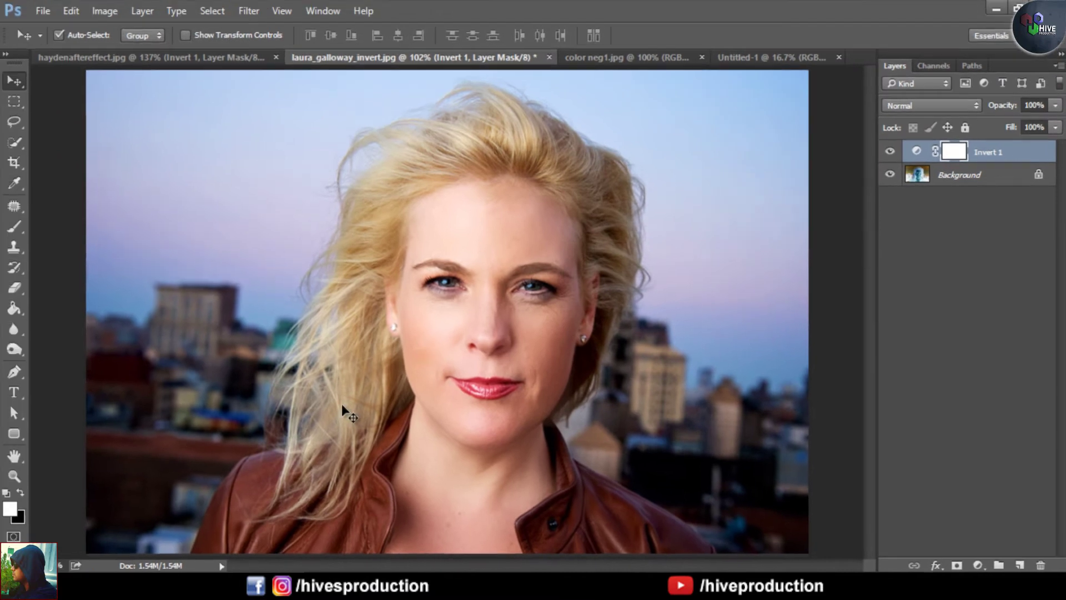
click(71, 57)
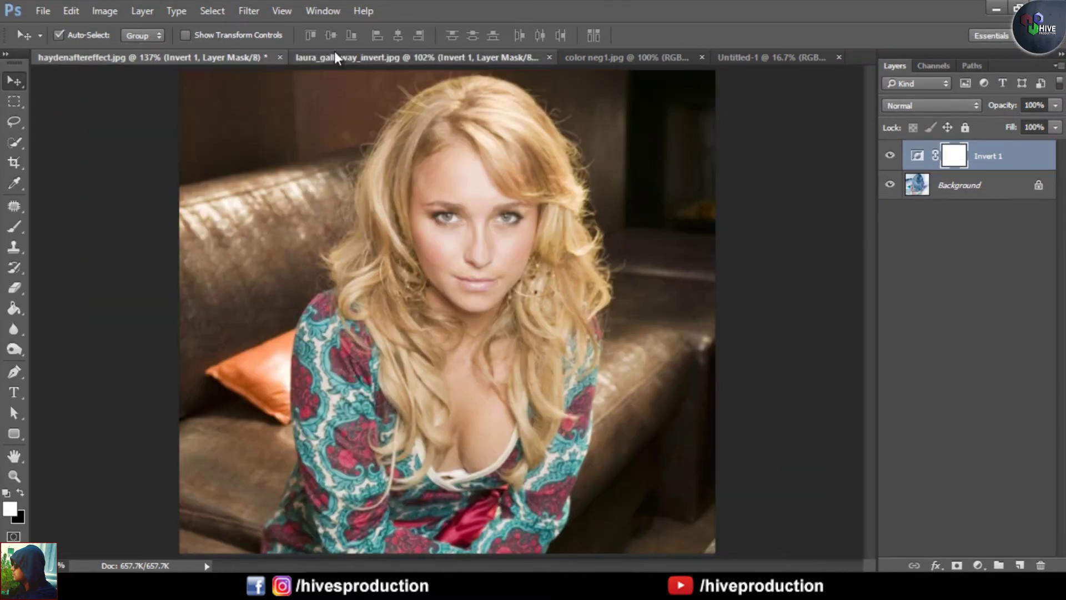
click(336, 56)
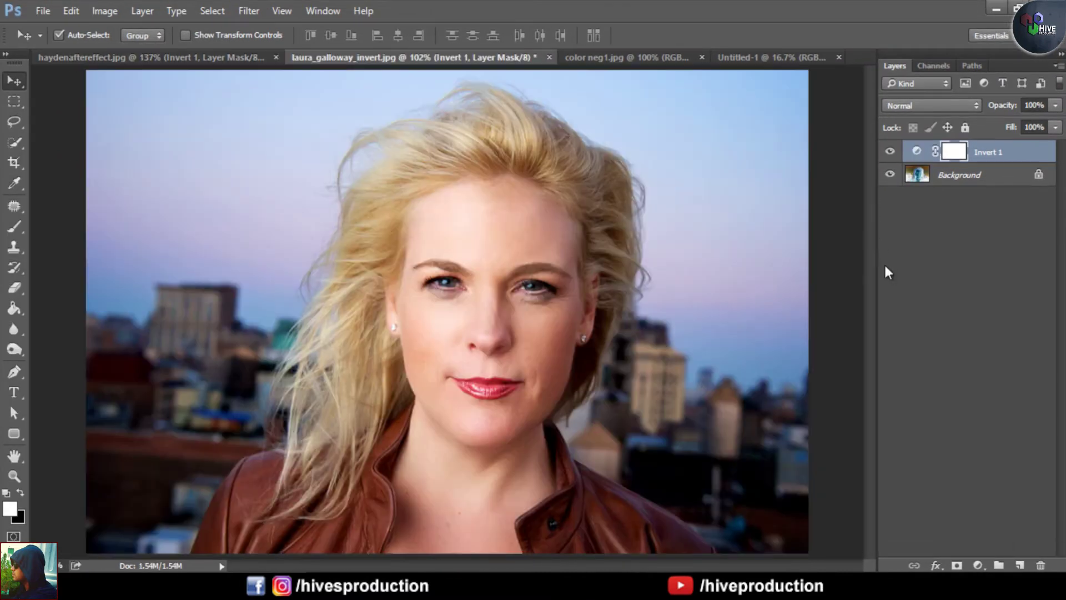
click(622, 57)
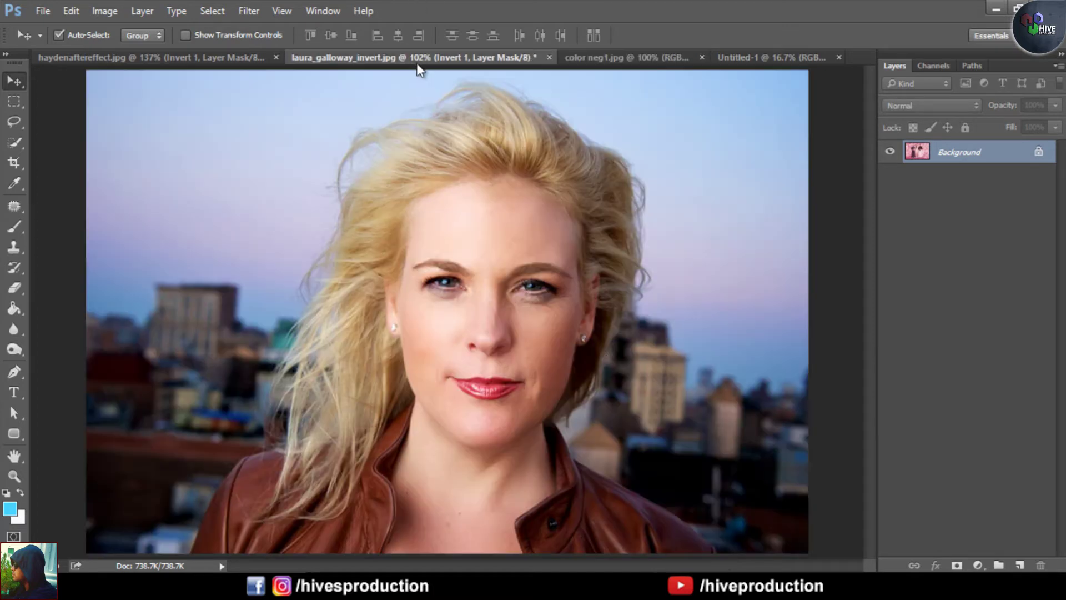
Invert the color neg1.jpg negative with an Invert layer and zoom to 150% on the faces.
click(409, 59)
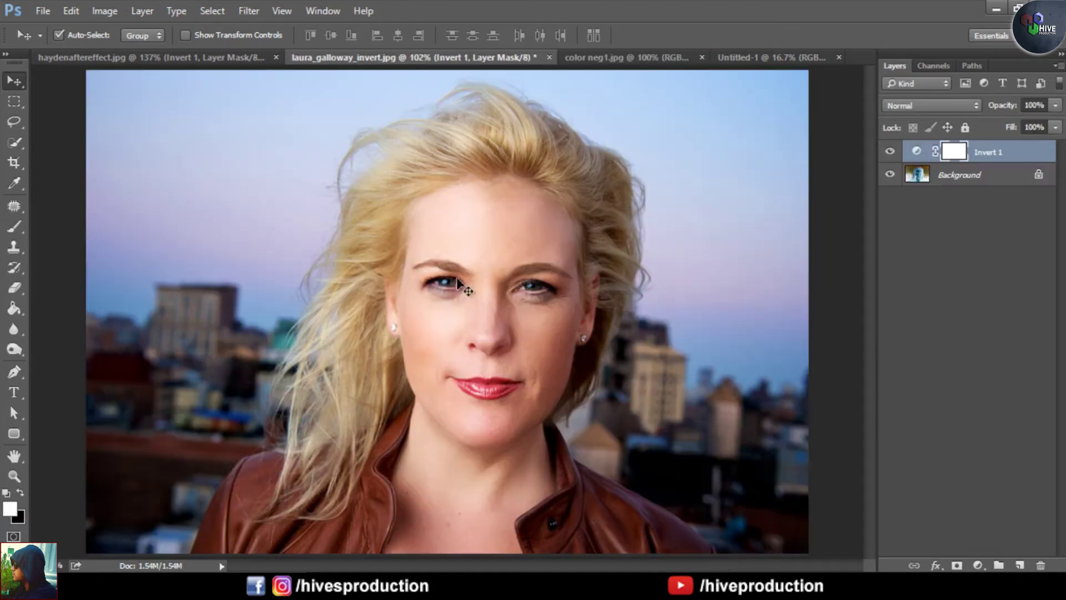
click(613, 61)
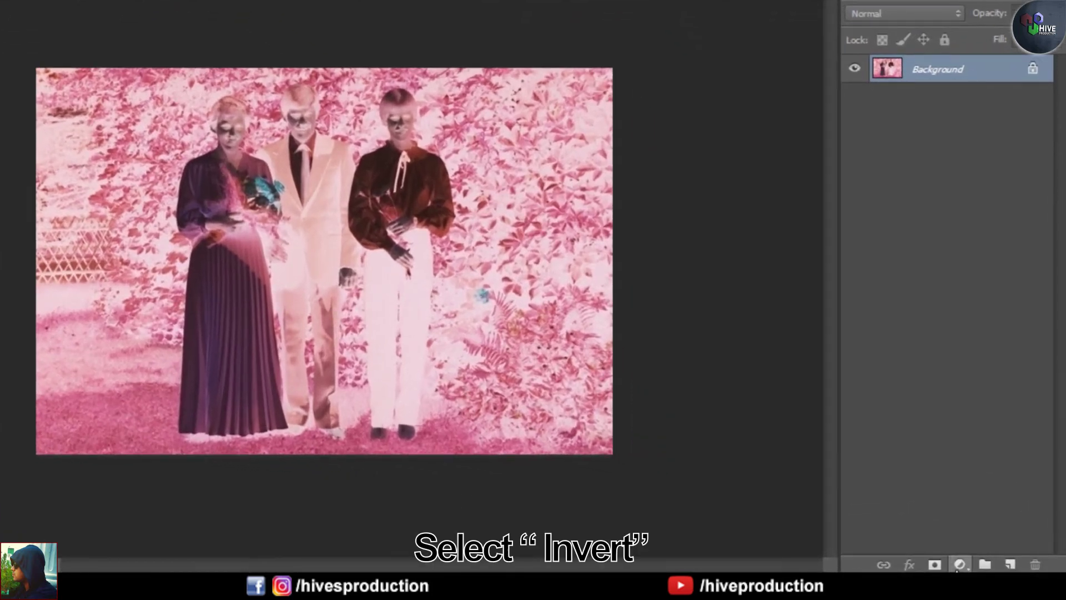
click(960, 565)
click(969, 479)
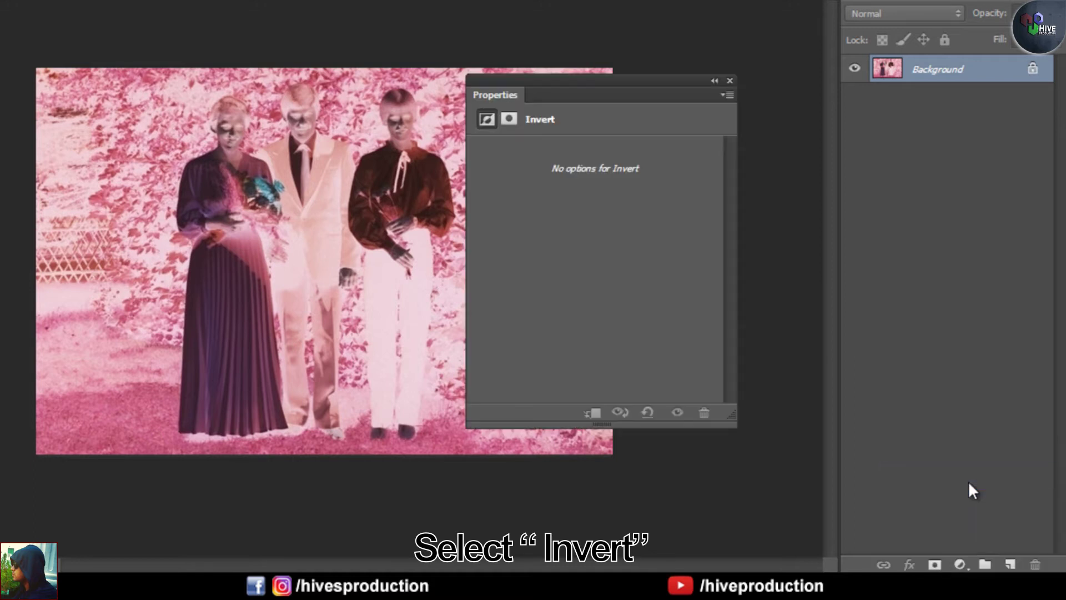
click(729, 82)
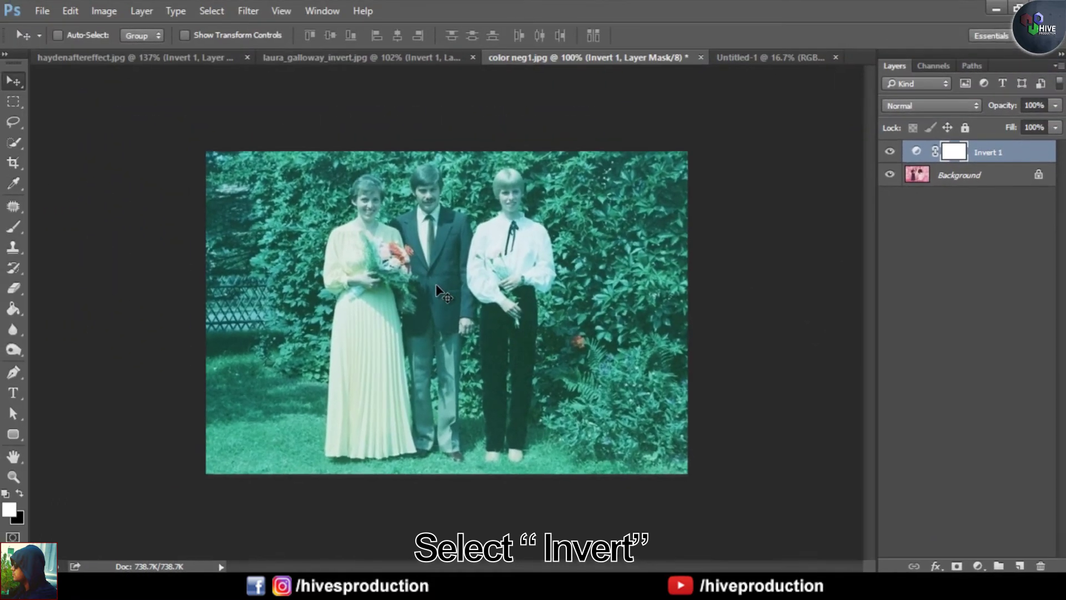
scroll(436, 289, up, 2)
drag(436, 285, 436, 362)
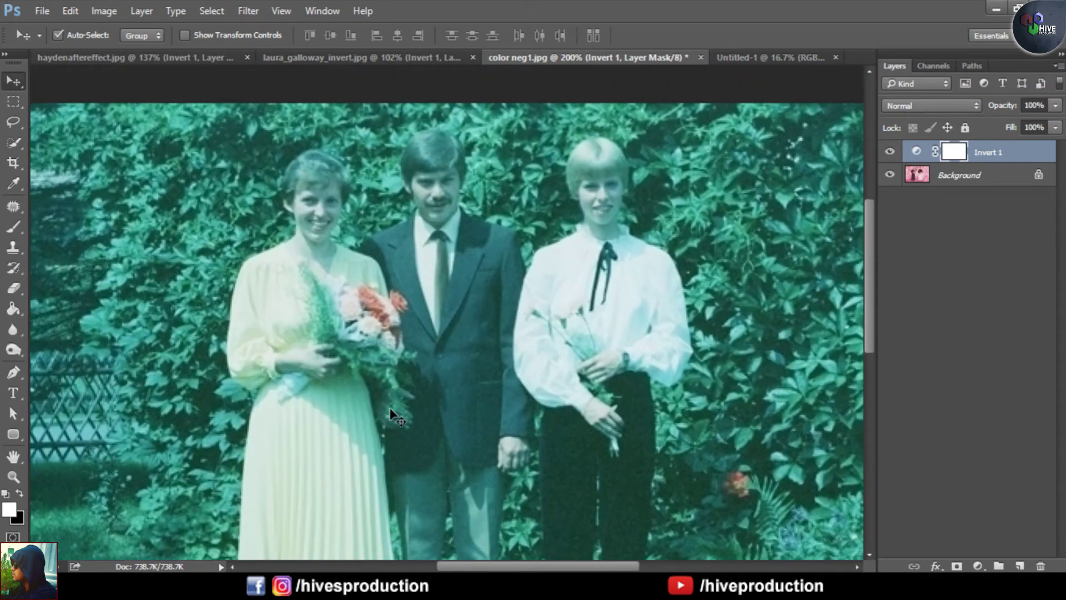
key(ctrl+minus)
key(ctrl+plus)
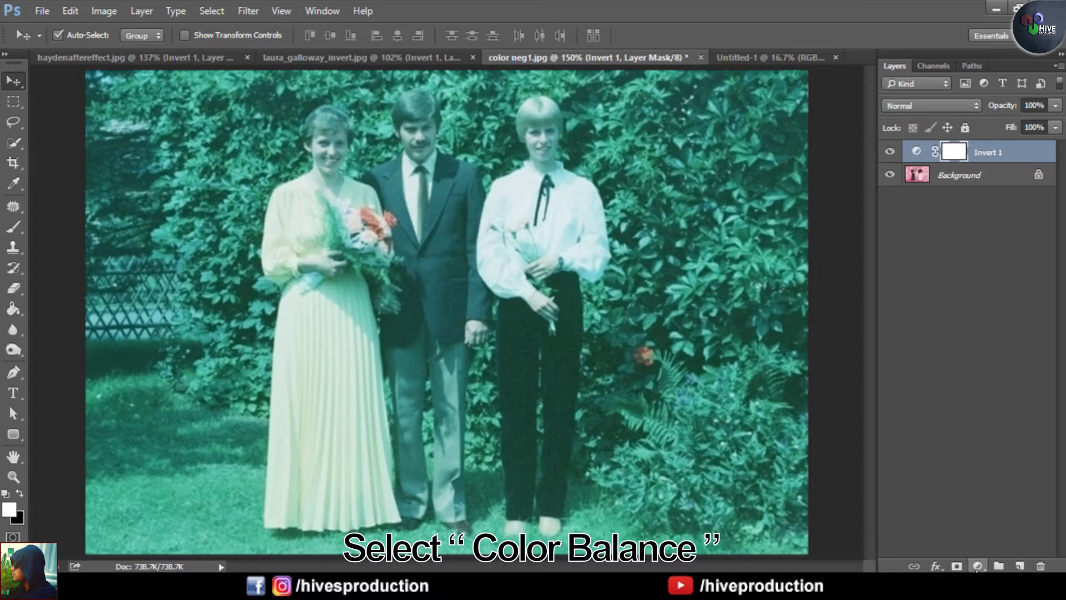
Add a Color Balance layer shifting the midtones toward red to cancel the cyan-green cast.
click(976, 566)
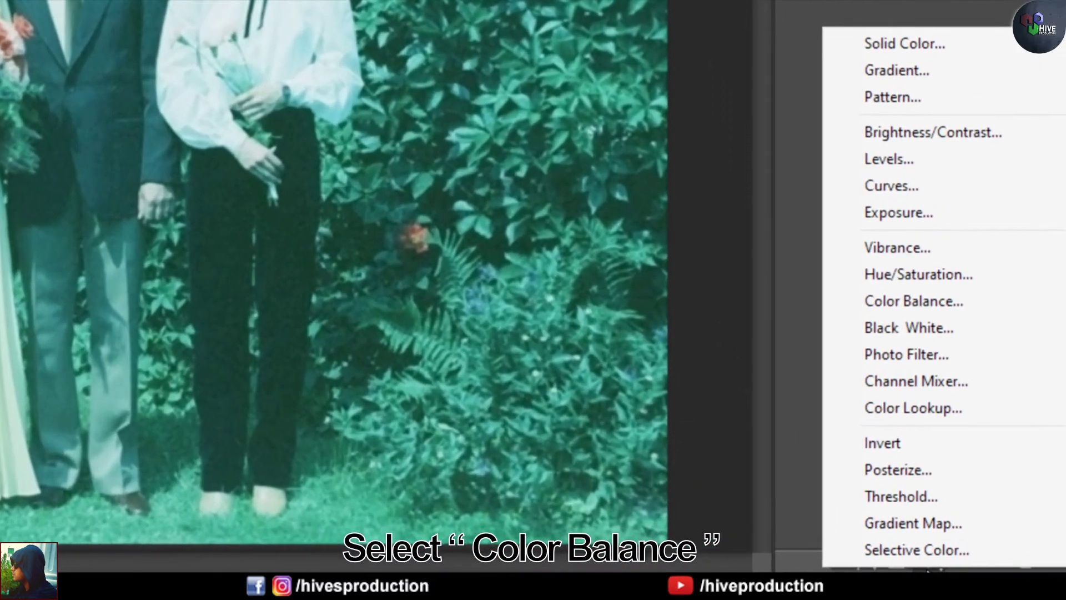
click(934, 301)
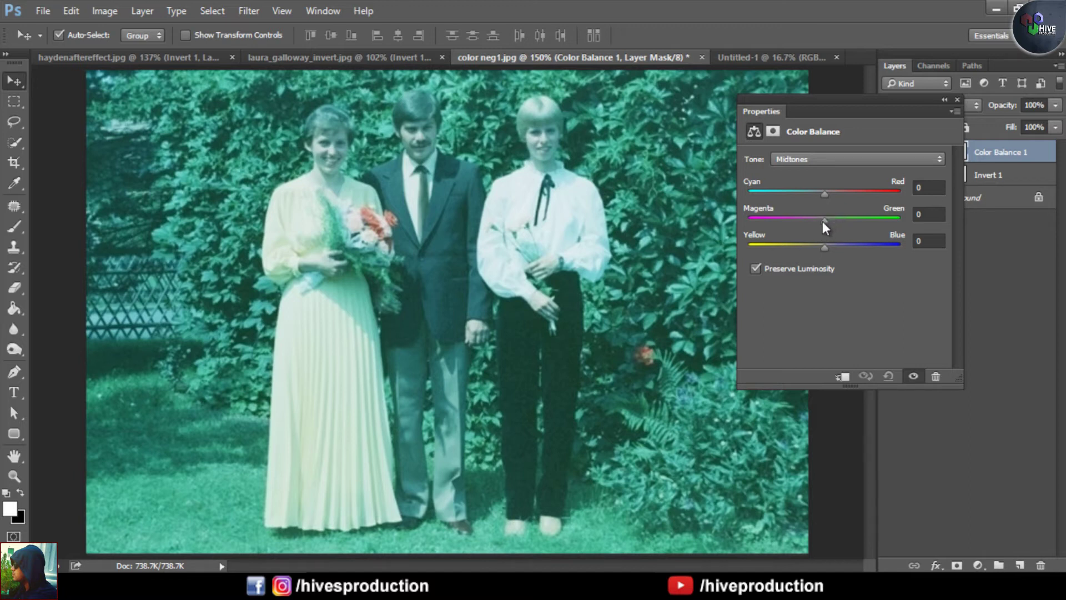
drag(825, 221, 888, 218)
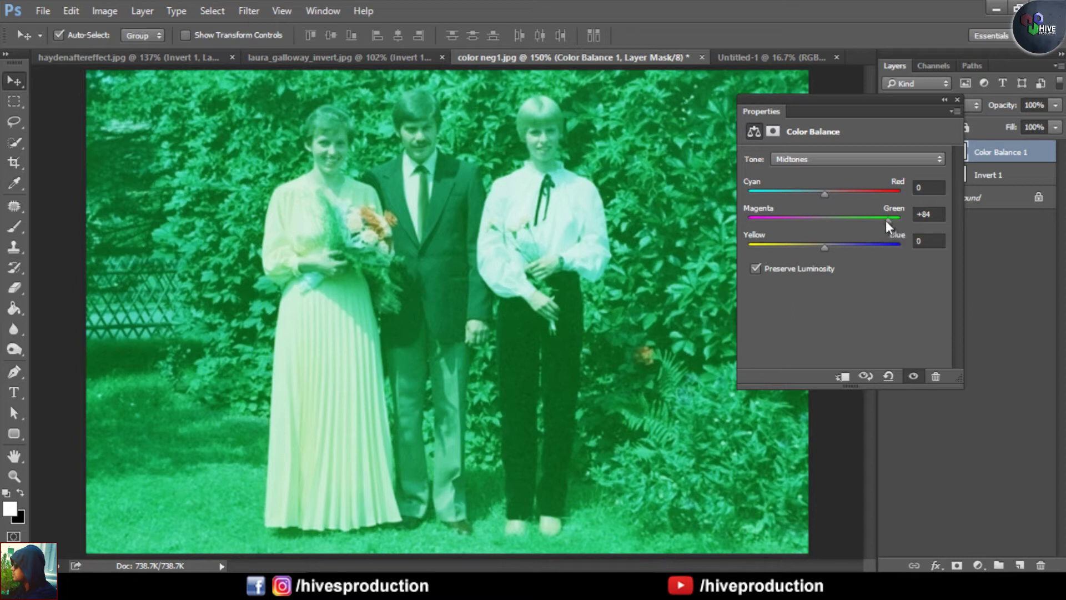
drag(885, 220, 795, 250)
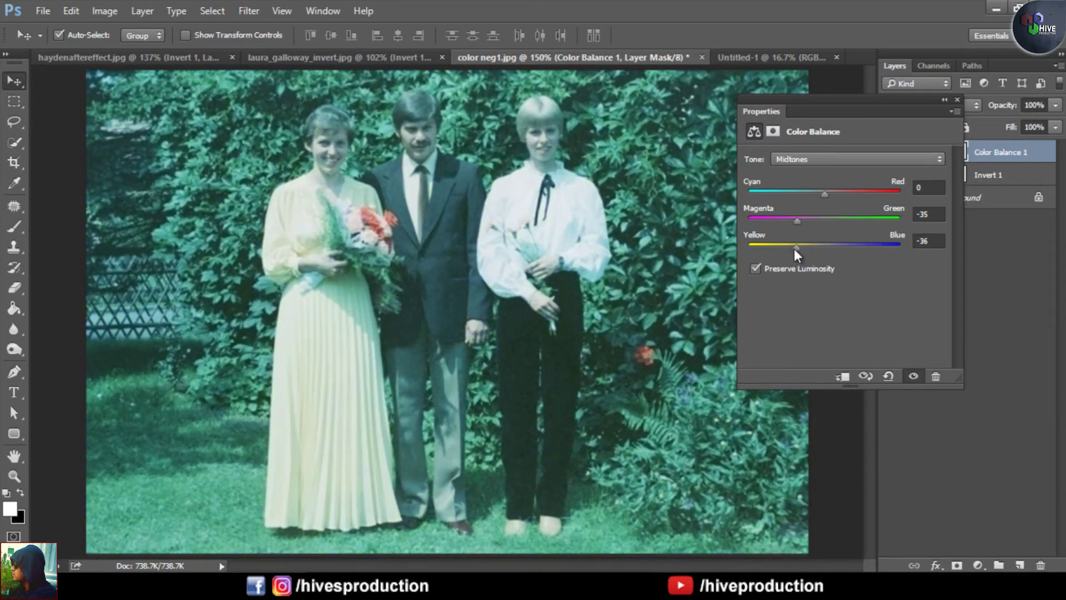
drag(823, 195, 871, 197)
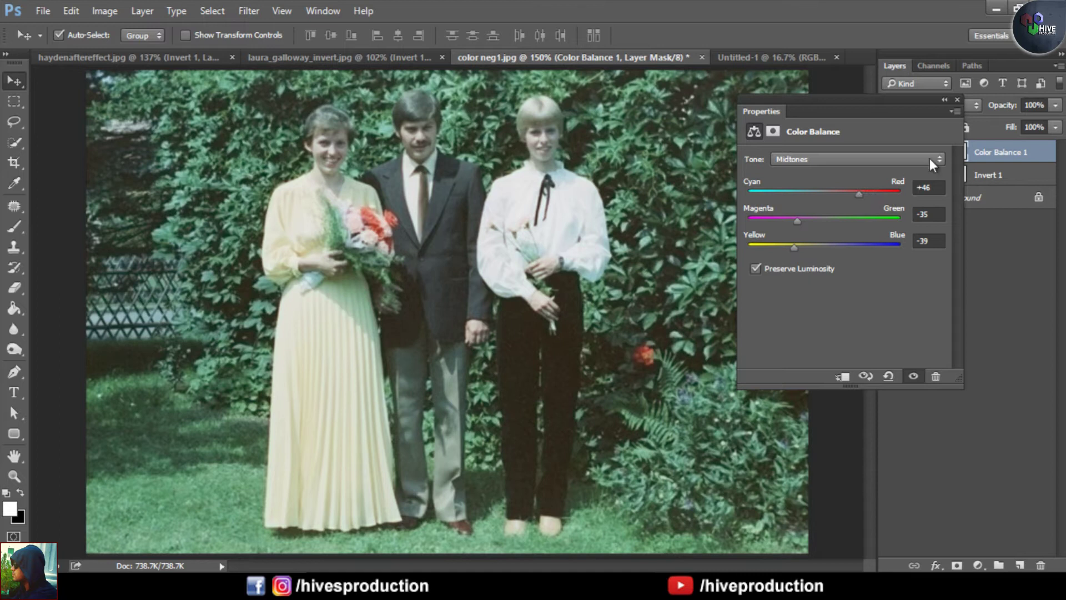
click(957, 99)
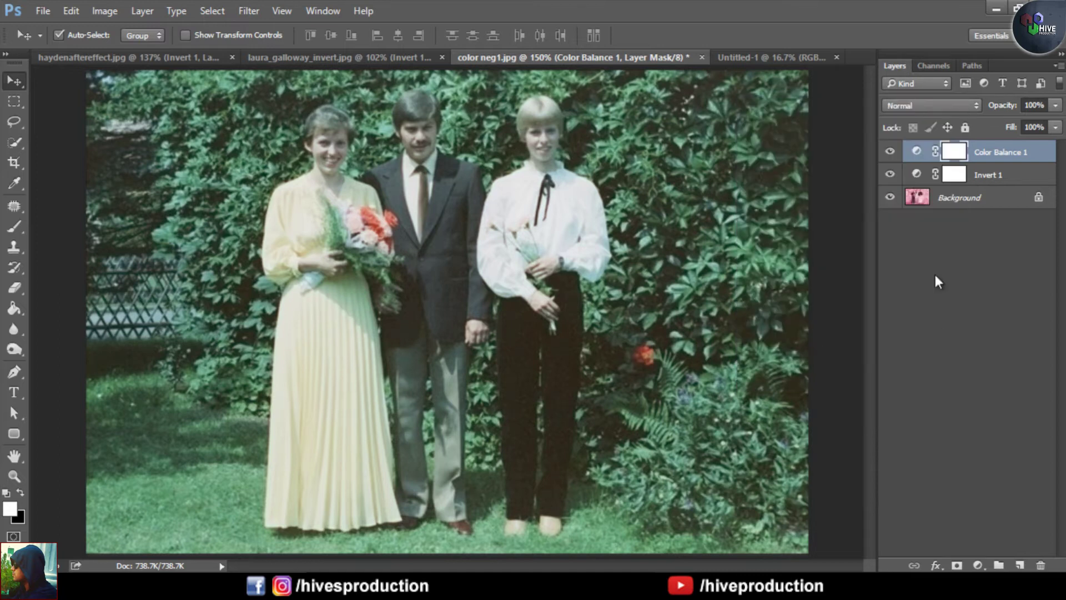
Toggle Color Balance 1 and Invert 1 off and back on to compare before and after.
click(891, 153)
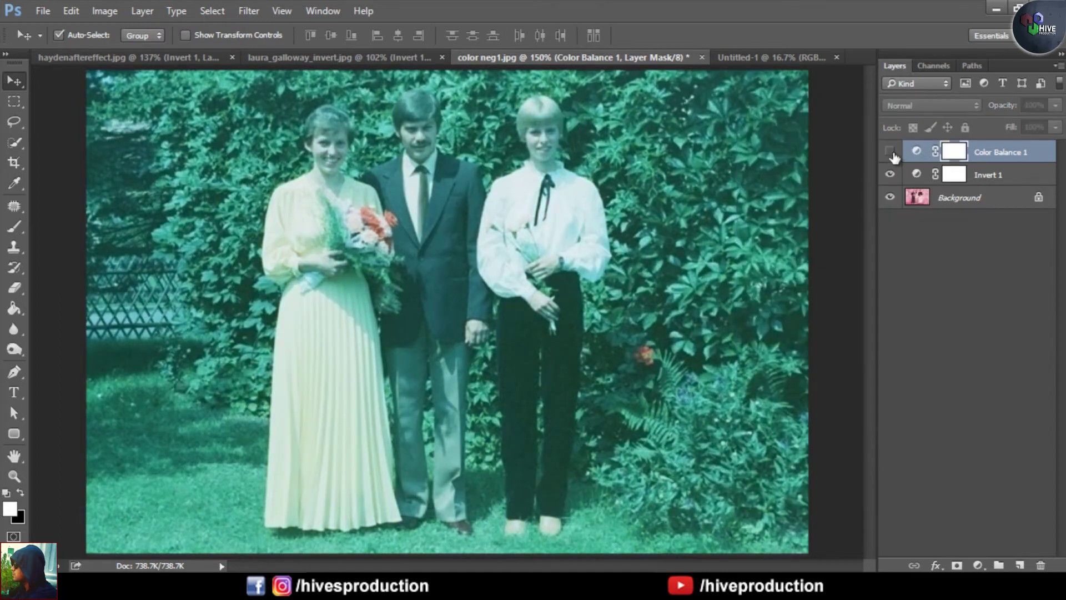
click(891, 175)
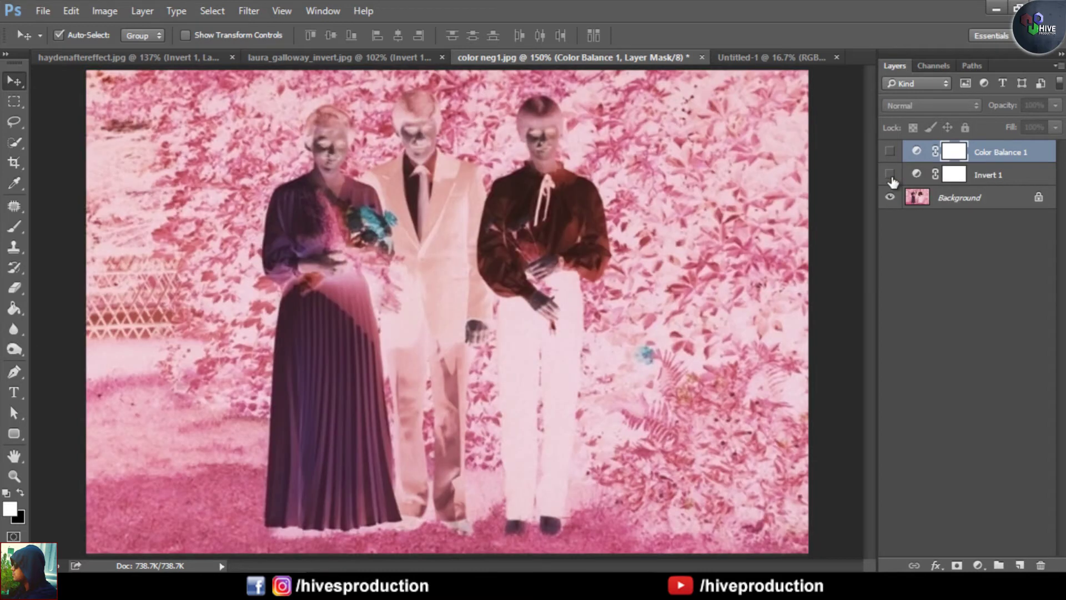
click(891, 176)
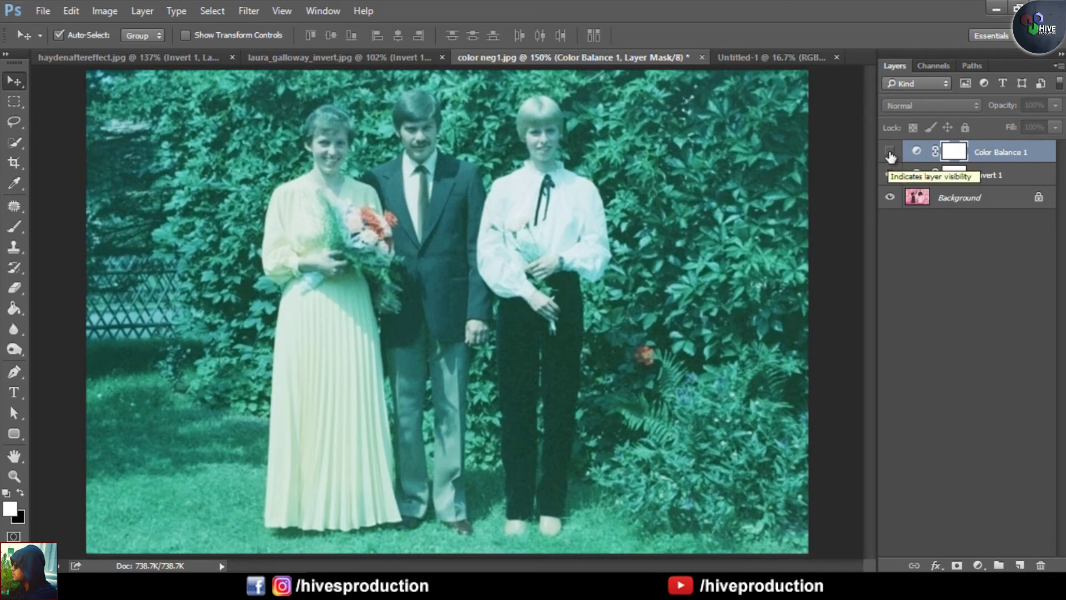
click(891, 151)
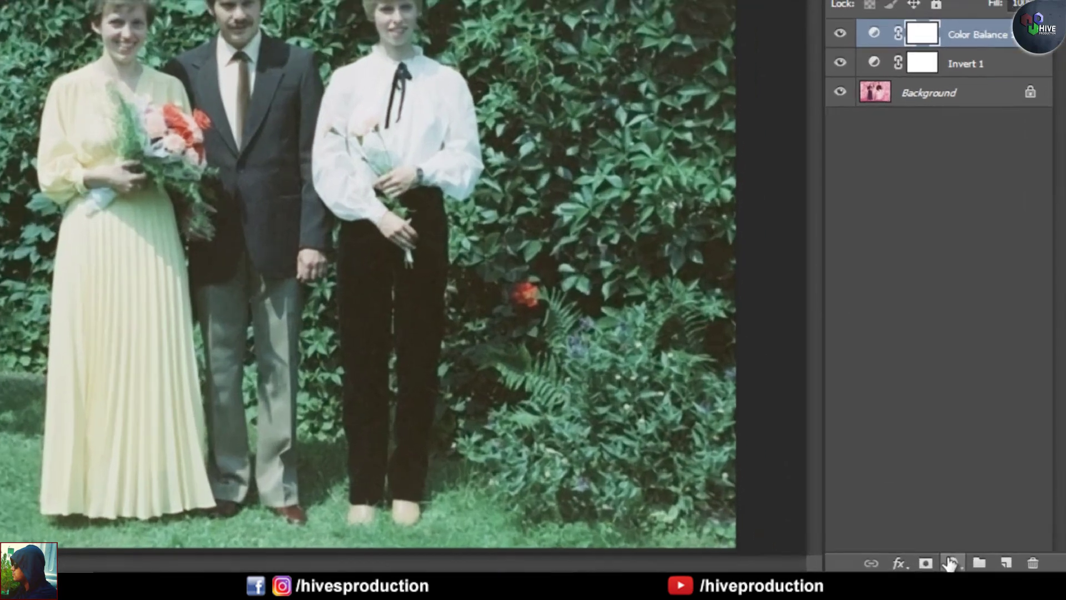
Add a Hue/Saturation layer with Hue -12 and Saturation +26.
click(978, 564)
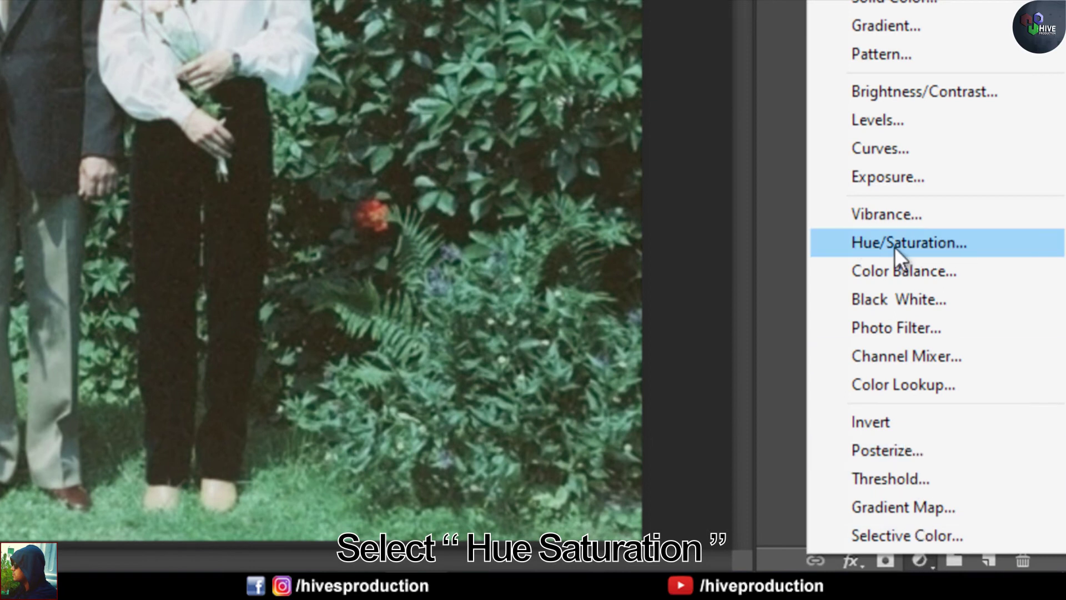
click(933, 249)
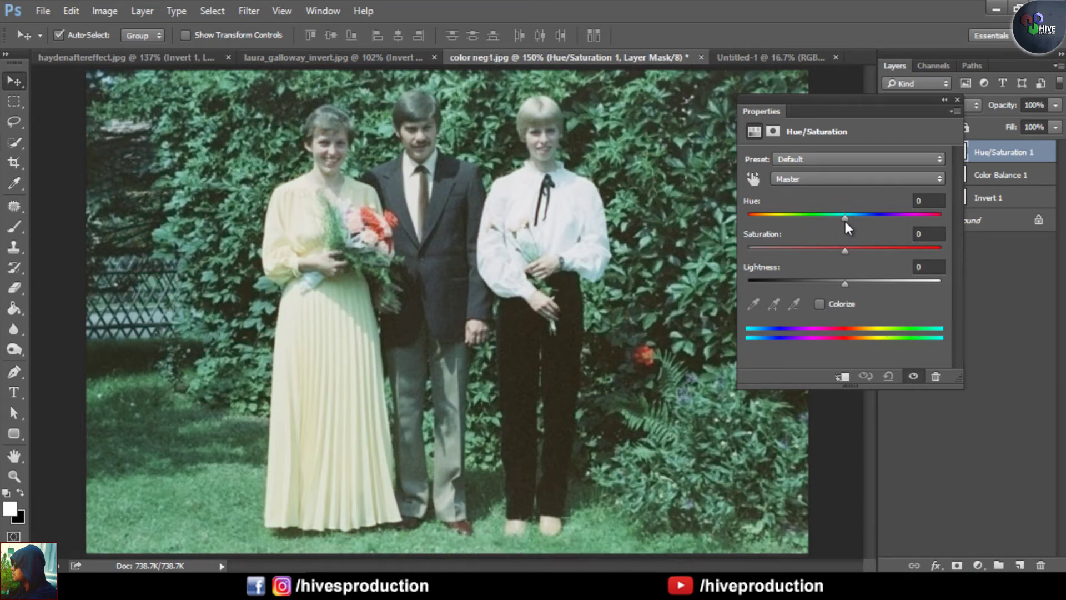
drag(845, 216, 855, 236)
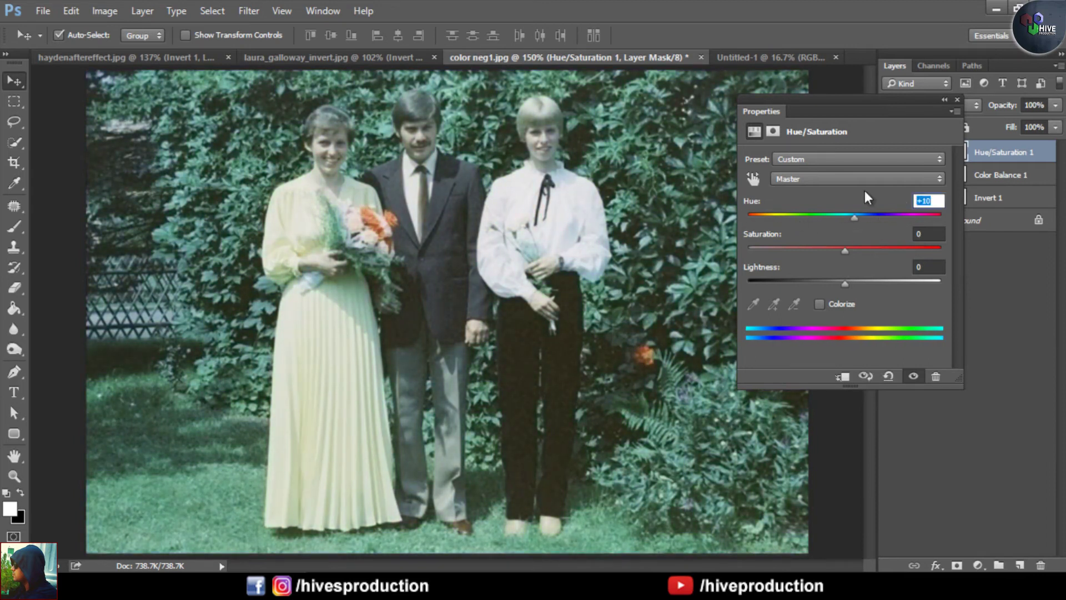
text(0)
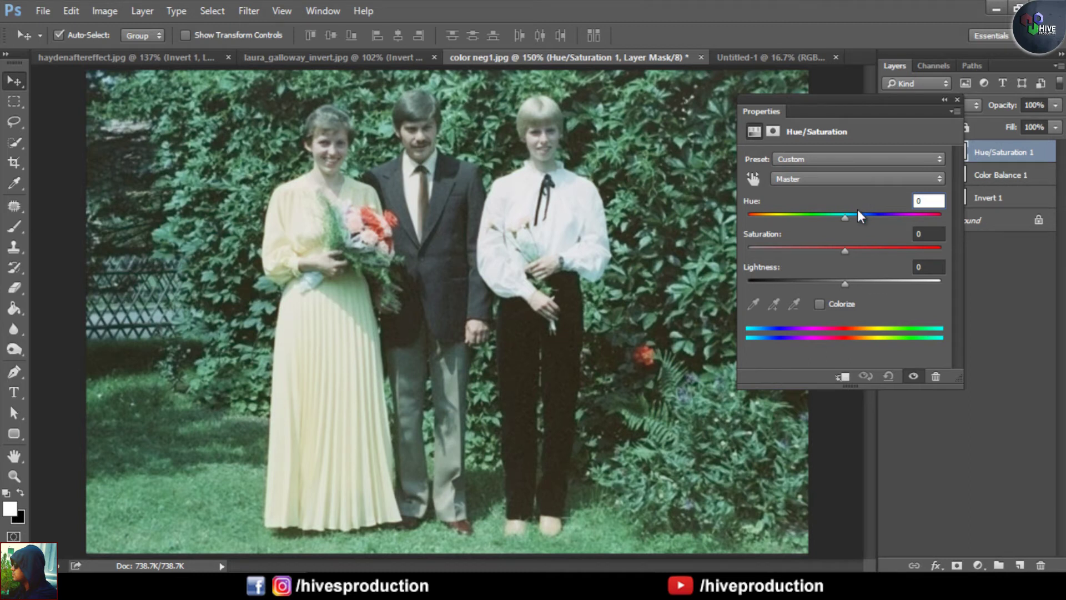
key(BackSpace)
text(+15)
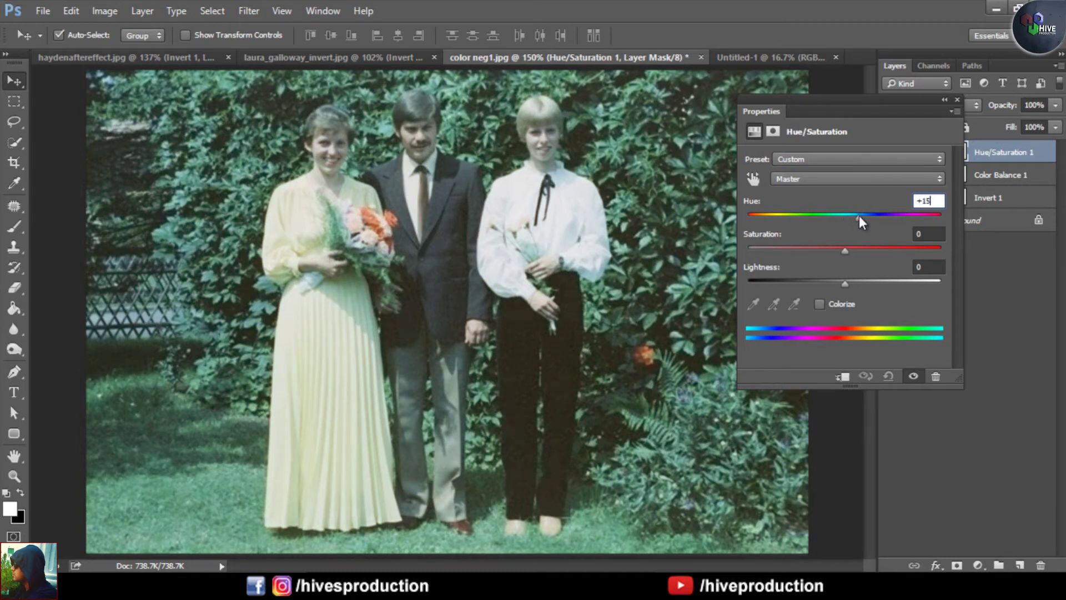
drag(858, 215, 841, 223)
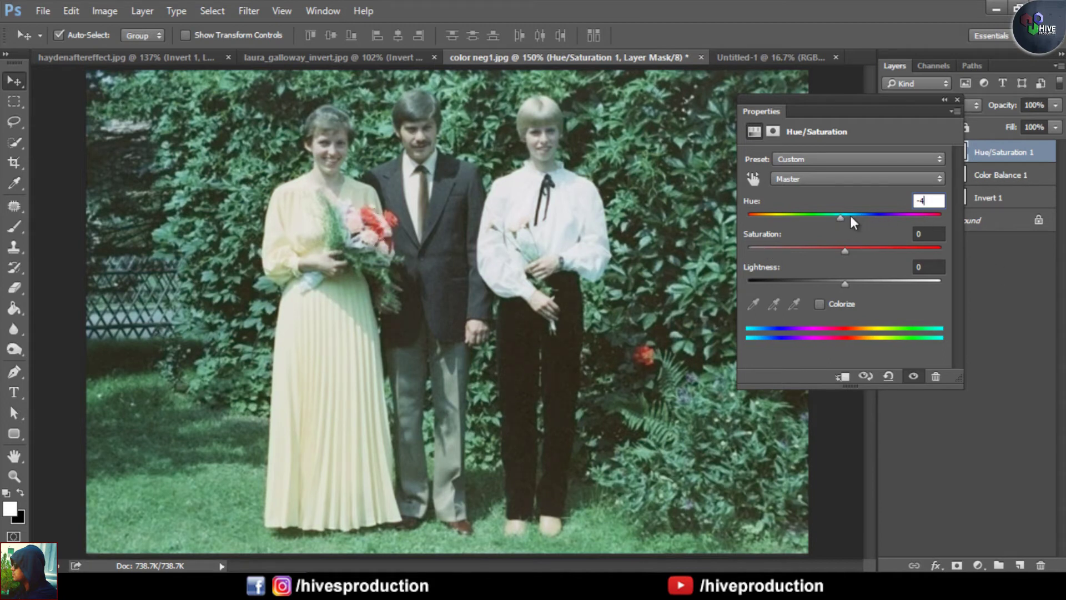
mouse_move(842, 215)
mouse_down()
mouse_move(868, 207)
mouse_move(833, 215)
mouse_up()
double_click(937, 201)
drag(845, 255, 879, 256)
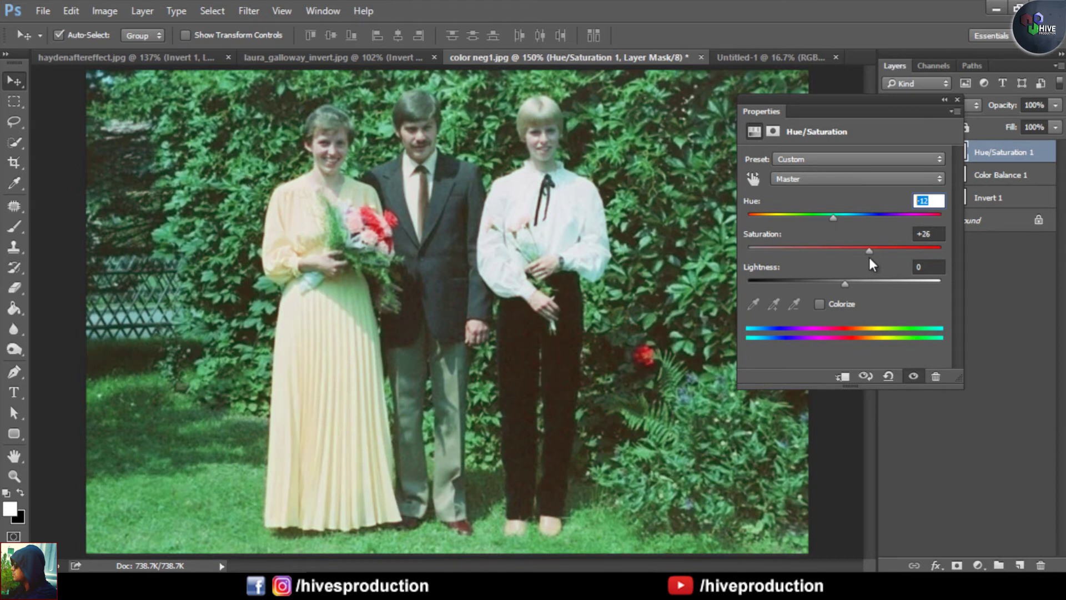
Toggle Hue/Saturation 1 off and on to compare, leaving it visible.
click(957, 100)
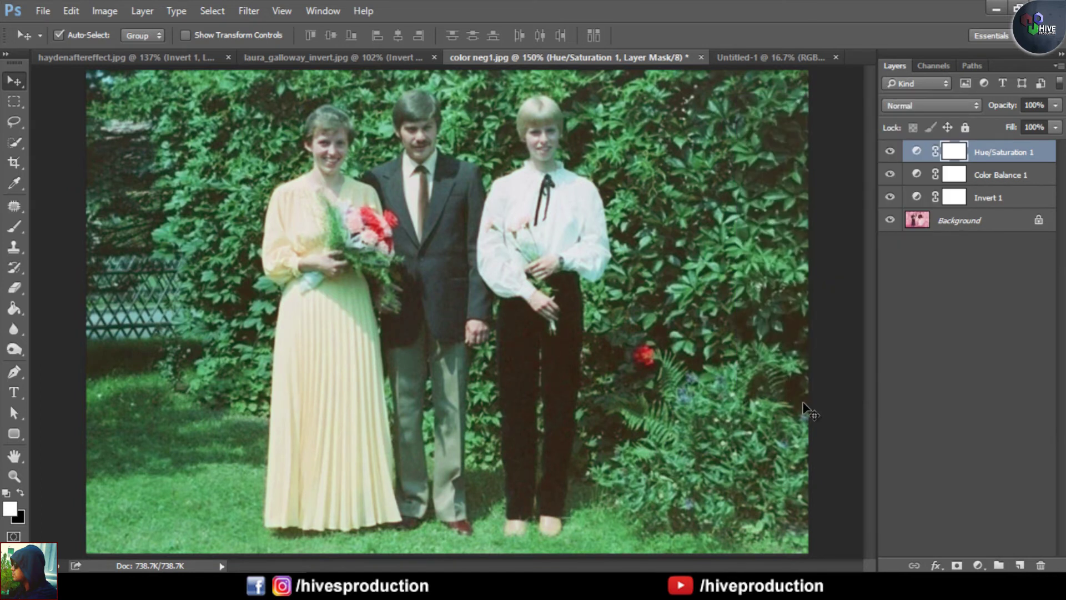
click(891, 152)
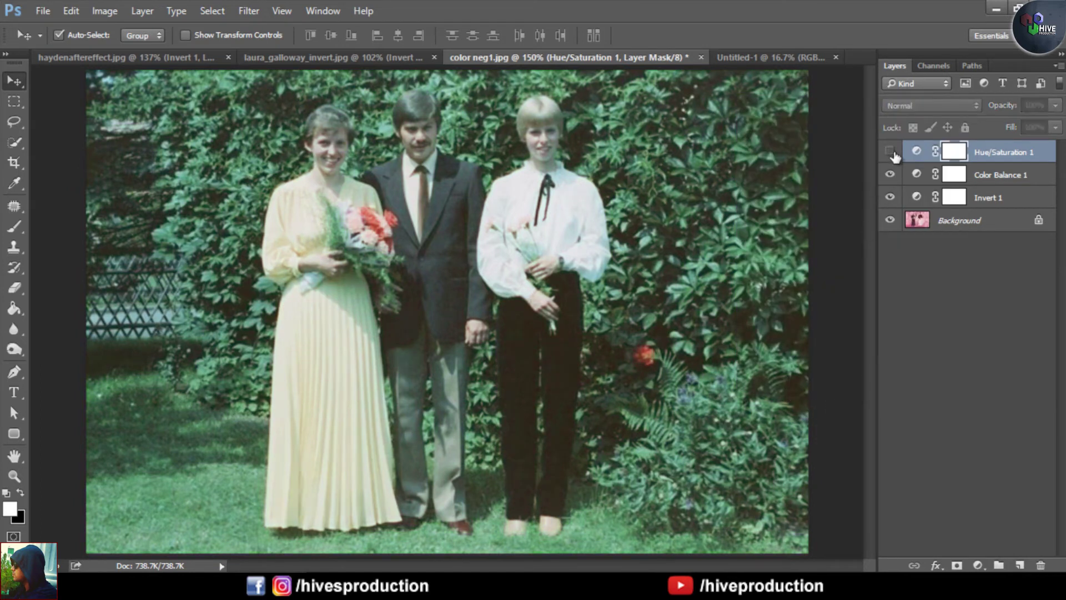
click(891, 153)
click(891, 152)
click(891, 153)
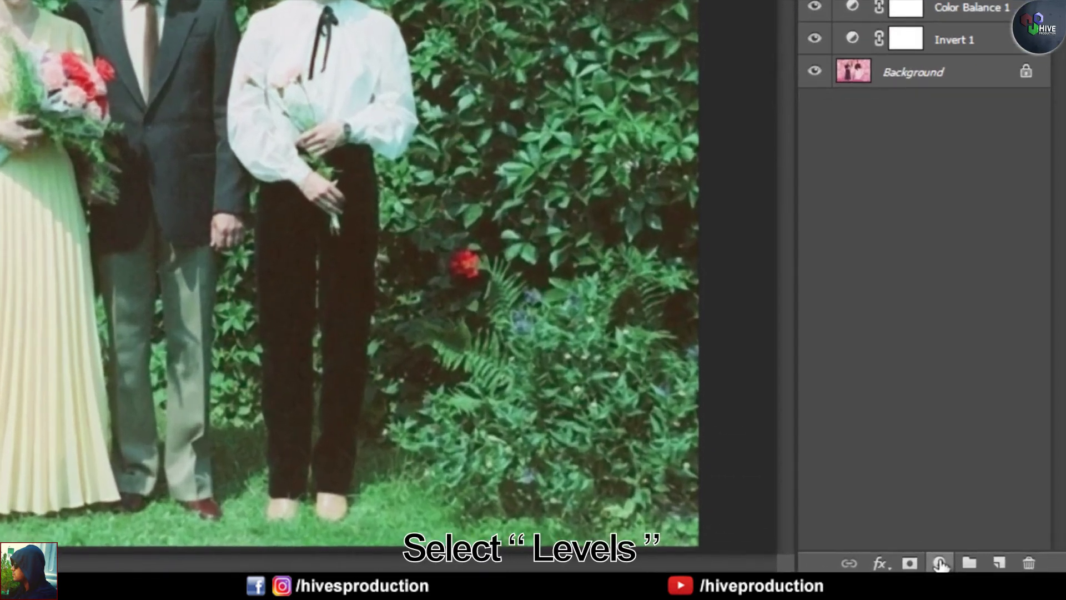
click(963, 565)
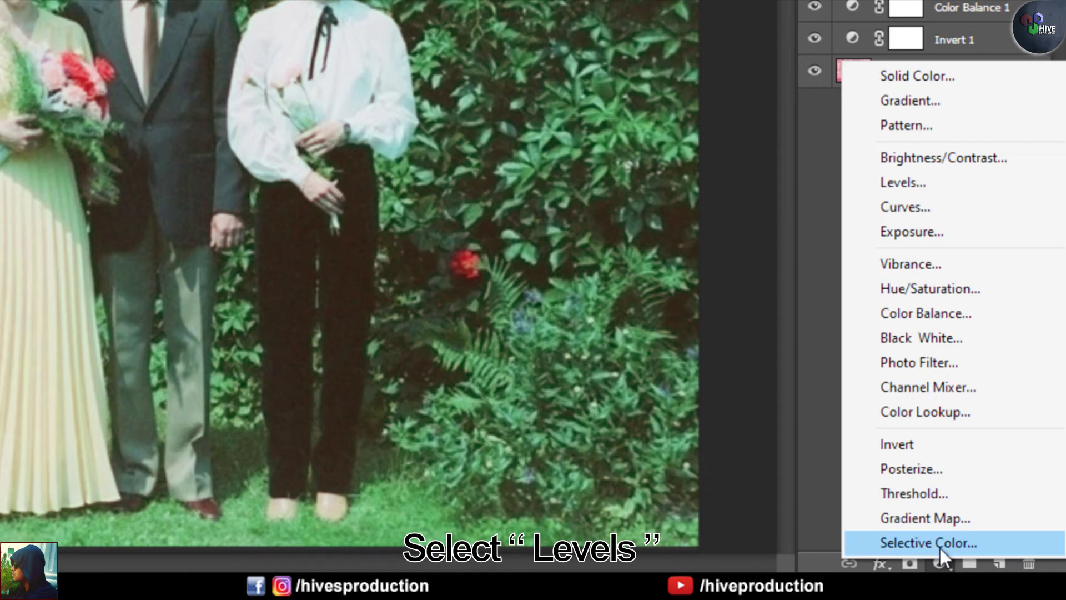
Add a Levels layer with input levels 11, 1.02 and 255.
click(912, 178)
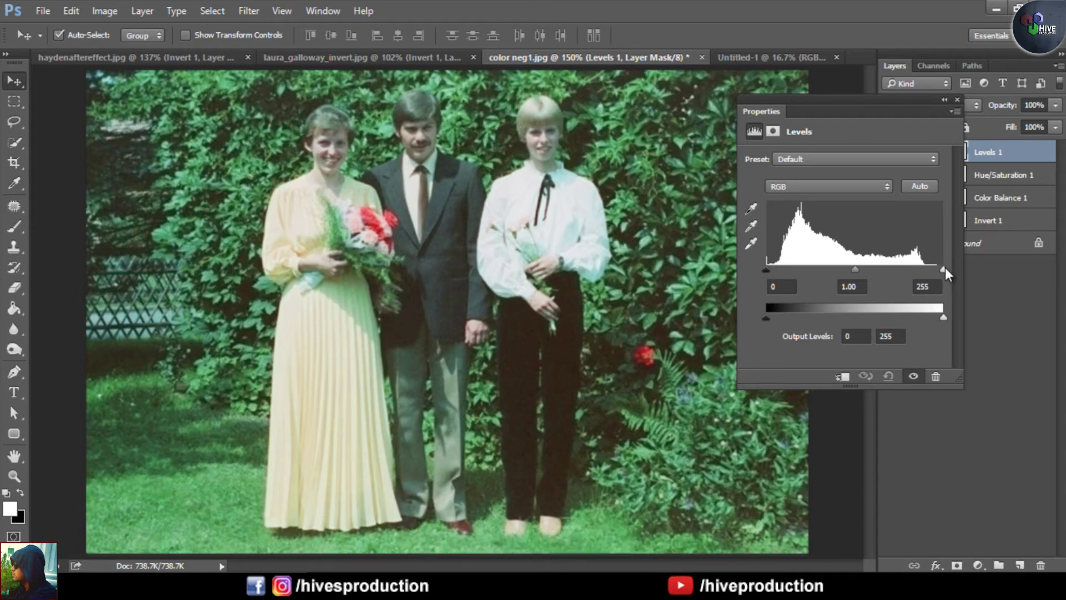
drag(945, 268, 907, 272)
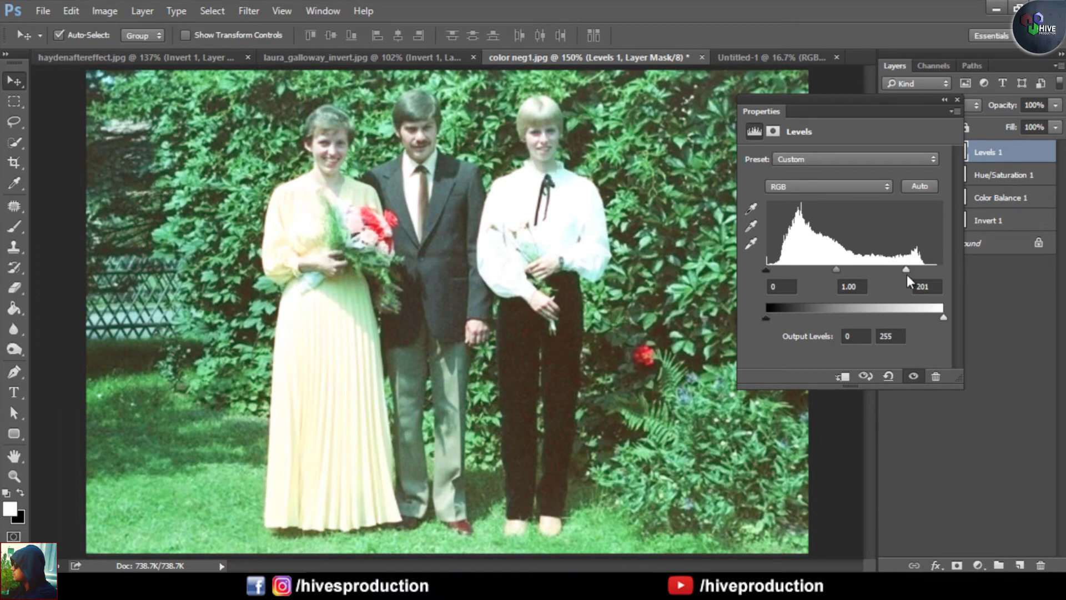
drag(906, 269, 943, 269)
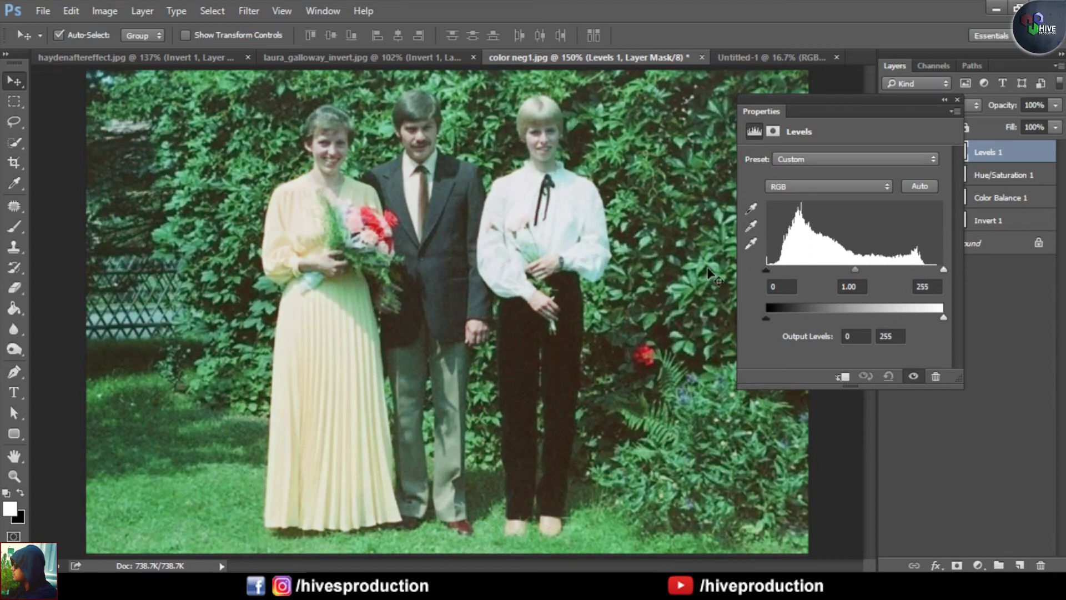
mouse_move(765, 269)
mouse_down()
mouse_move(786, 269)
mouse_move(775, 270)
mouse_up()
mouse_move(859, 270)
mouse_down()
mouse_move(844, 272)
mouse_move(857, 265)
mouse_up()
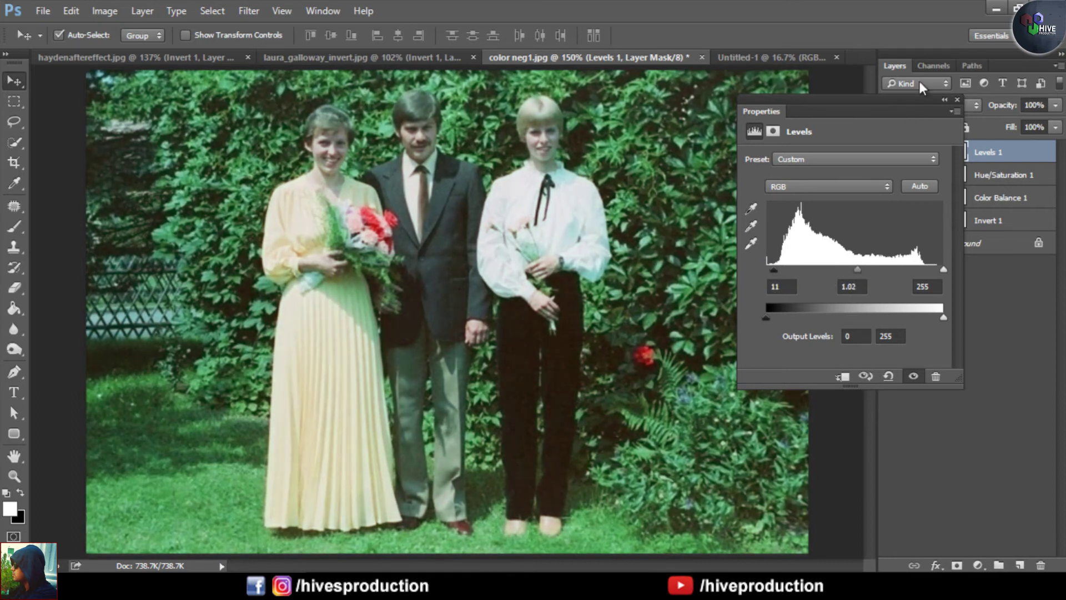
click(958, 100)
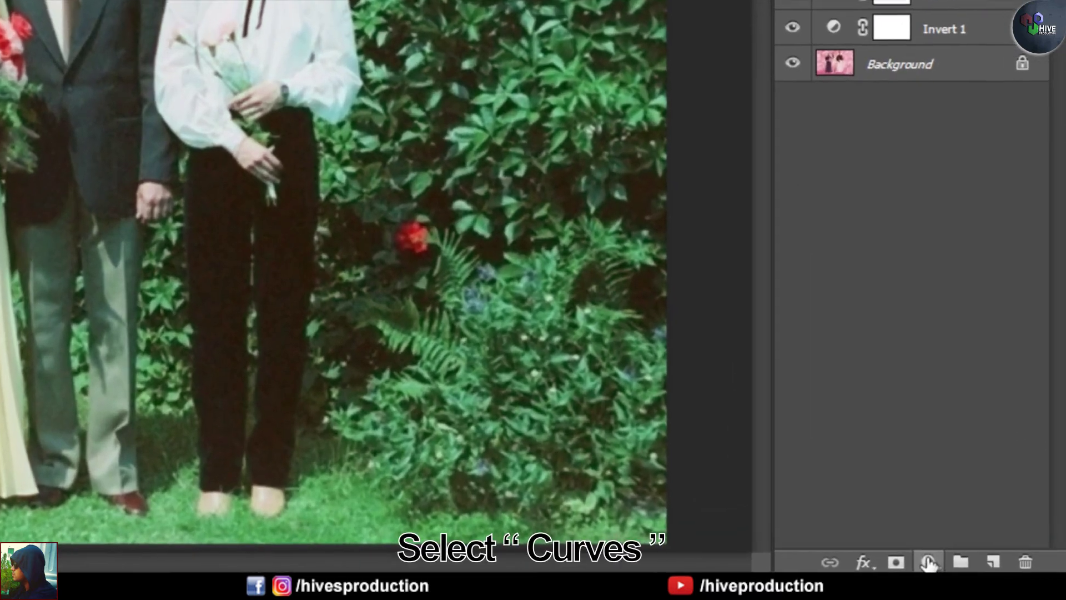
Add a Curves layer, lifting the RGB curve midpoint and nudging the Red curve.
click(928, 563)
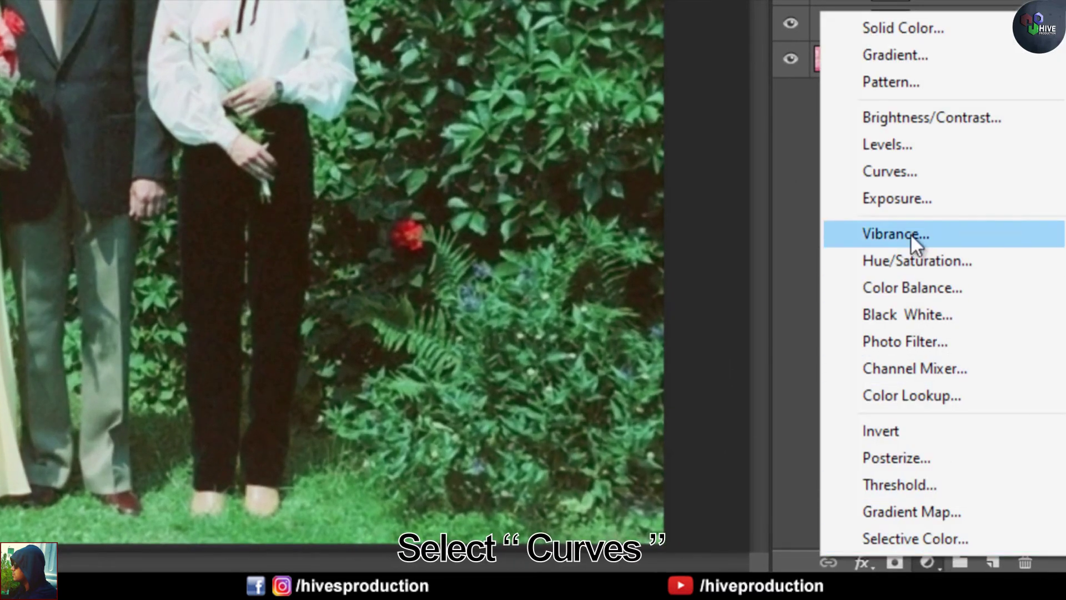
click(913, 179)
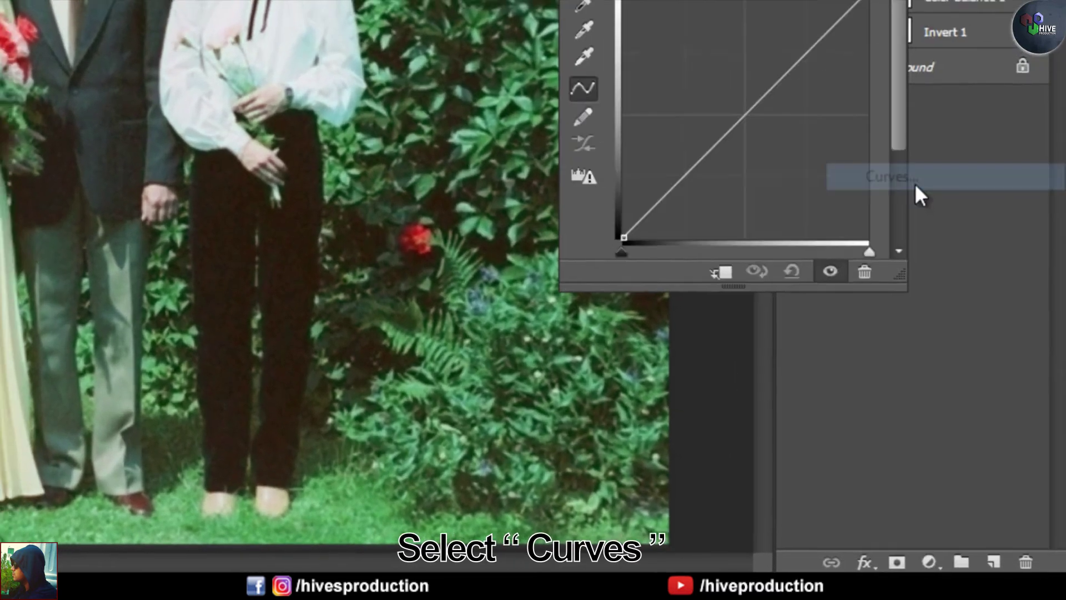
click(833, 179)
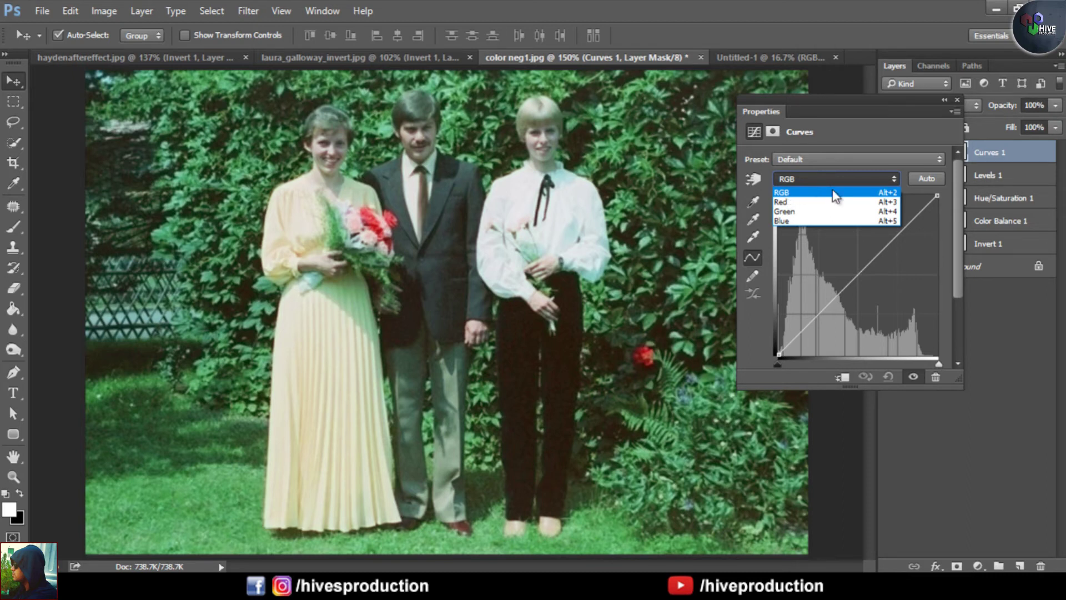
click(859, 272)
mouse_move(859, 273)
mouse_down()
mouse_move(831, 226)
mouse_move(850, 280)
mouse_move(885, 305)
mouse_move(850, 269)
mouse_move(860, 273)
mouse_up()
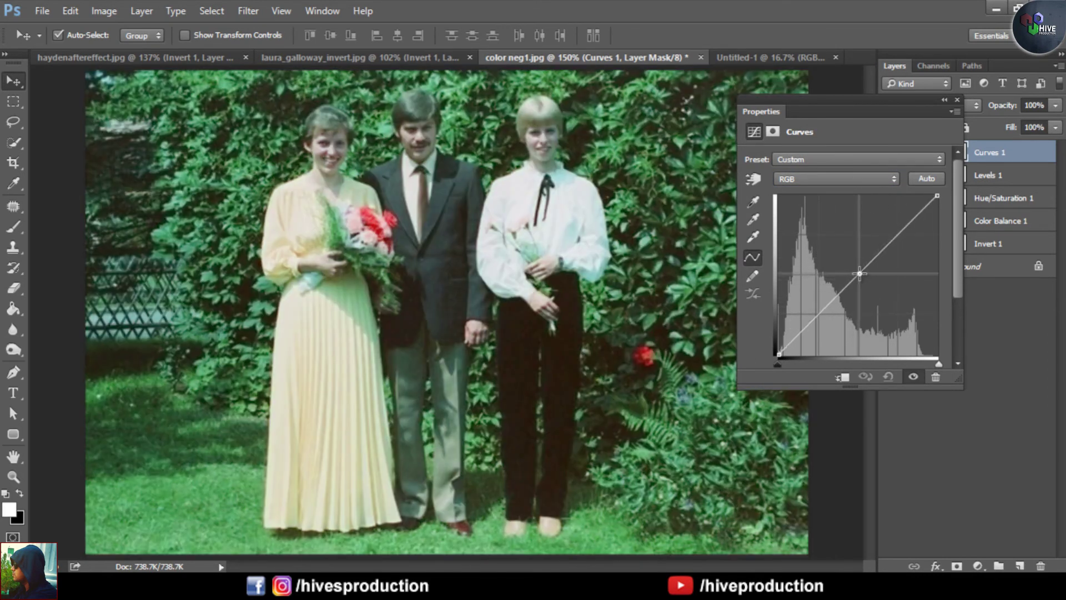
click(839, 176)
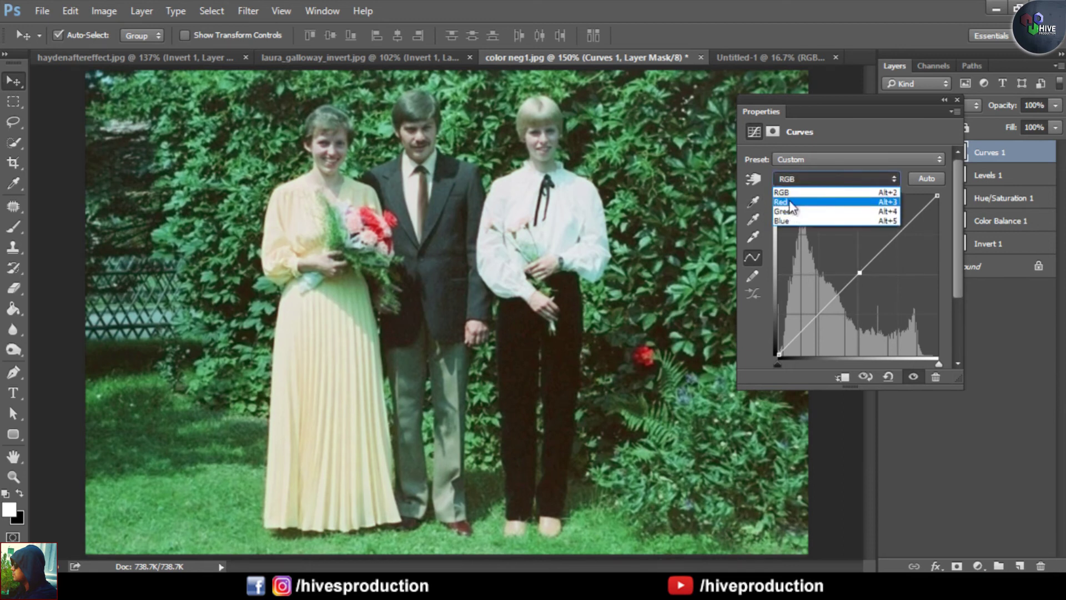
click(793, 202)
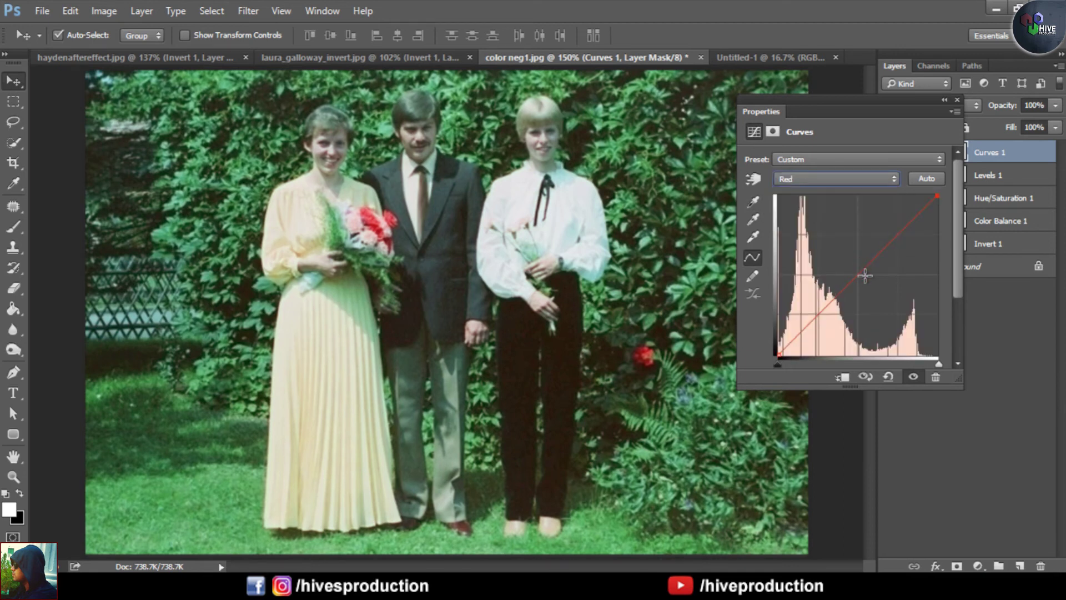
drag(858, 274, 860, 267)
Check the Blue curve, then raise the upper part of the RGB curve slightly.
click(815, 176)
click(820, 221)
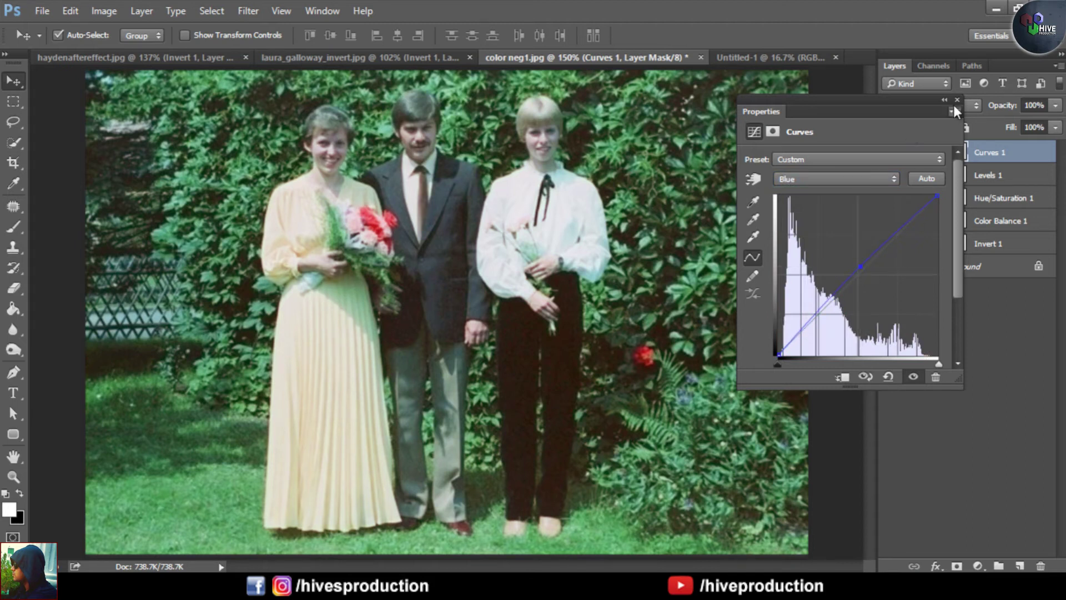
click(814, 179)
click(839, 181)
click(846, 183)
click(816, 193)
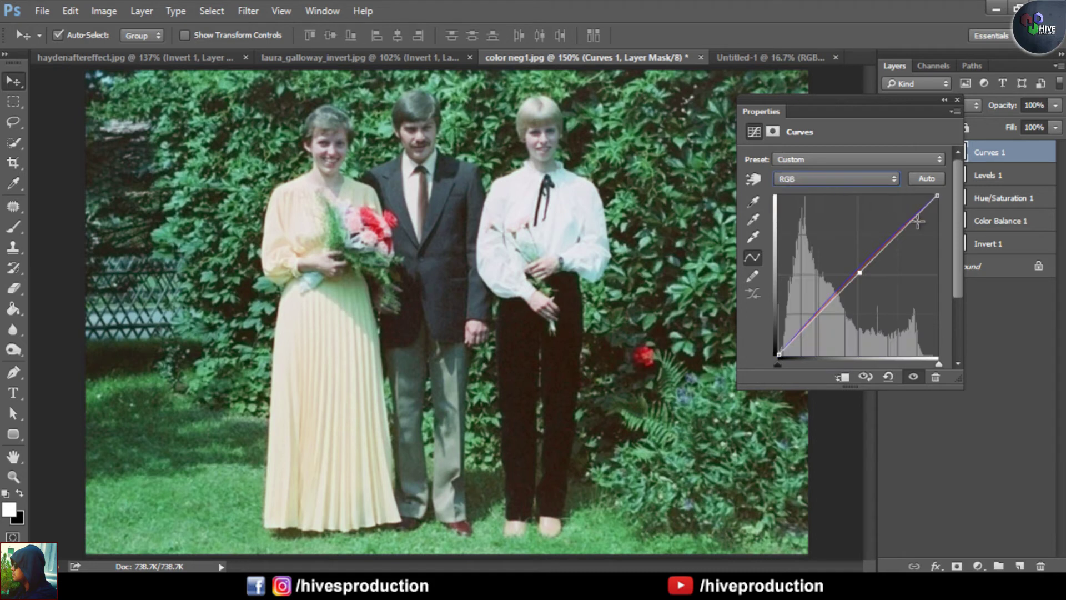
drag(909, 224, 909, 218)
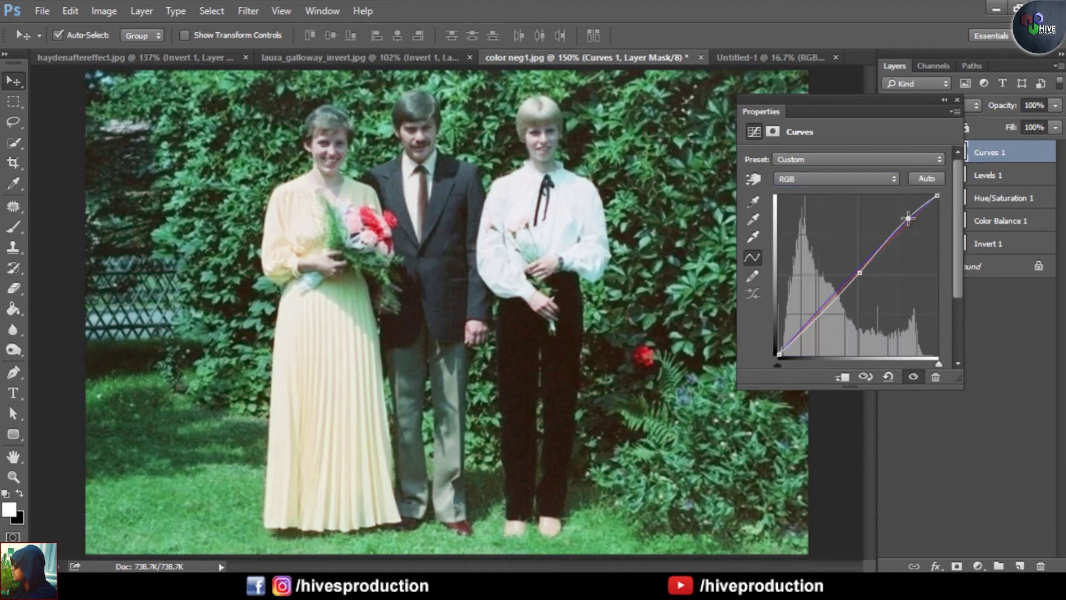
click(958, 100)
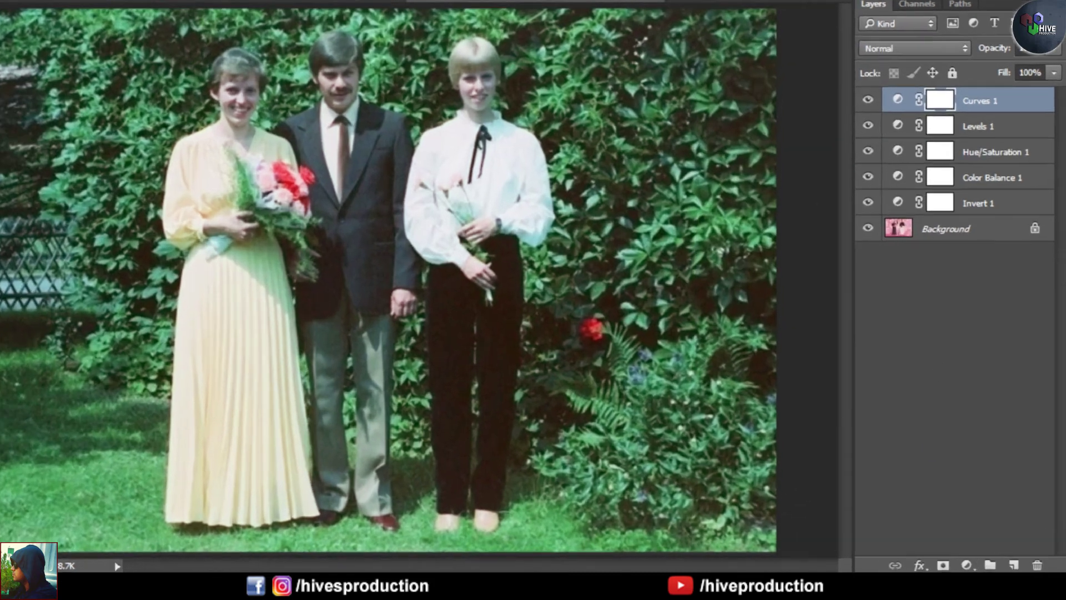
click(979, 567)
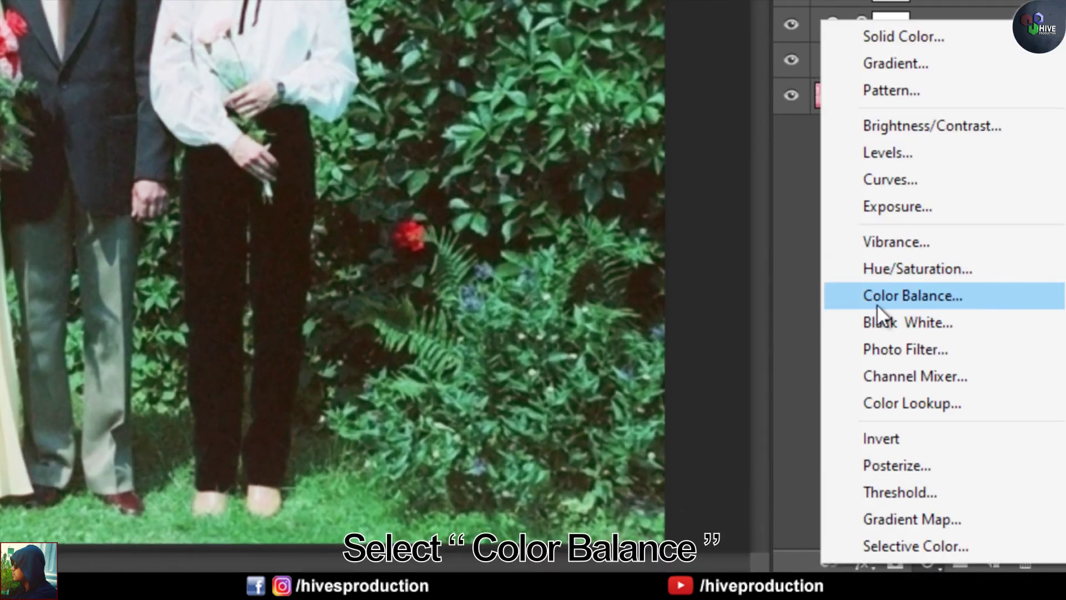
Add Color Balance 2 with Midtones Yellow/Blue at -17, then review the photo at 100%.
click(877, 295)
drag(742, 185, 811, 250)
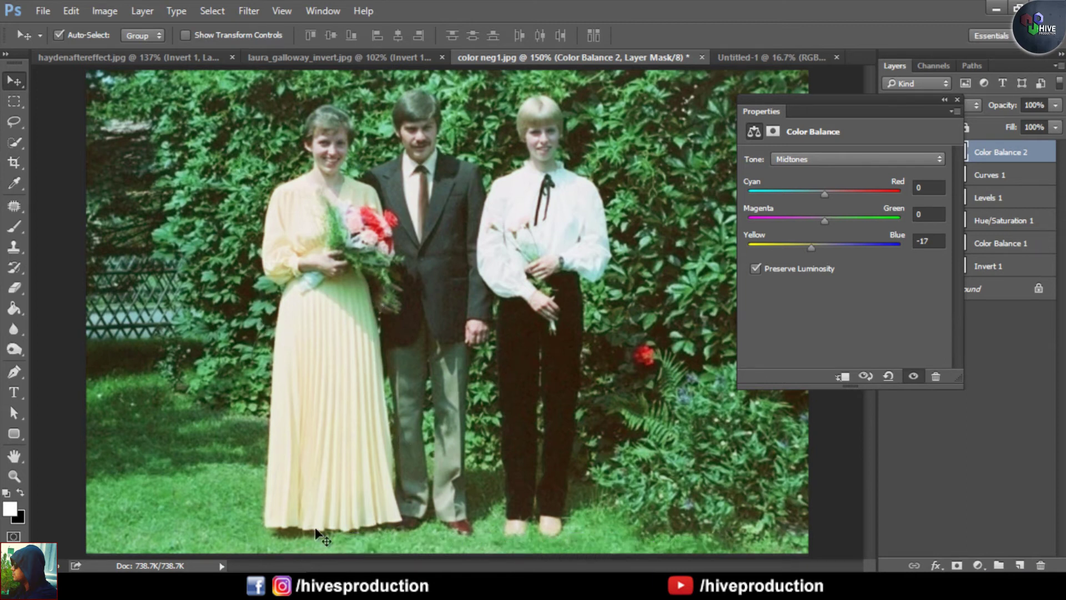
click(958, 100)
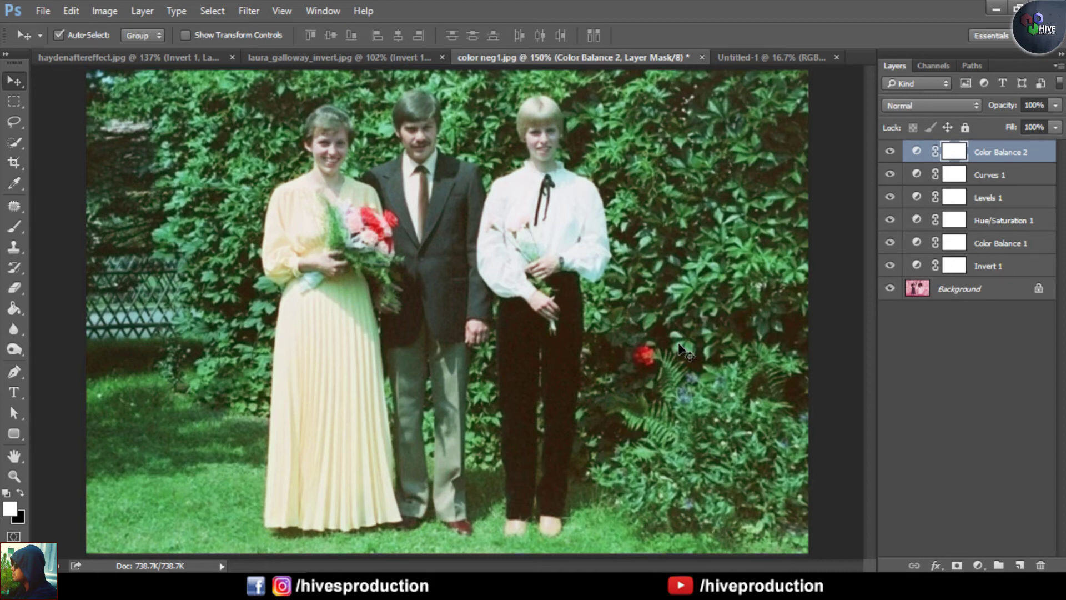
key(ctrl+plus)
key(ctrl+plus)
key(ctrl+plus)
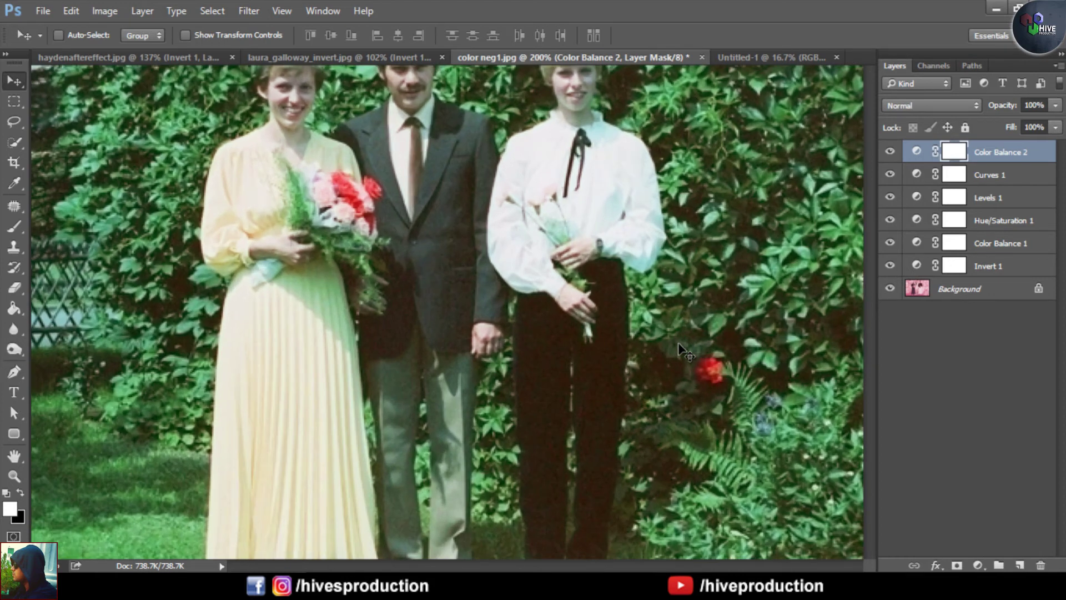
key(ctrl+minus)
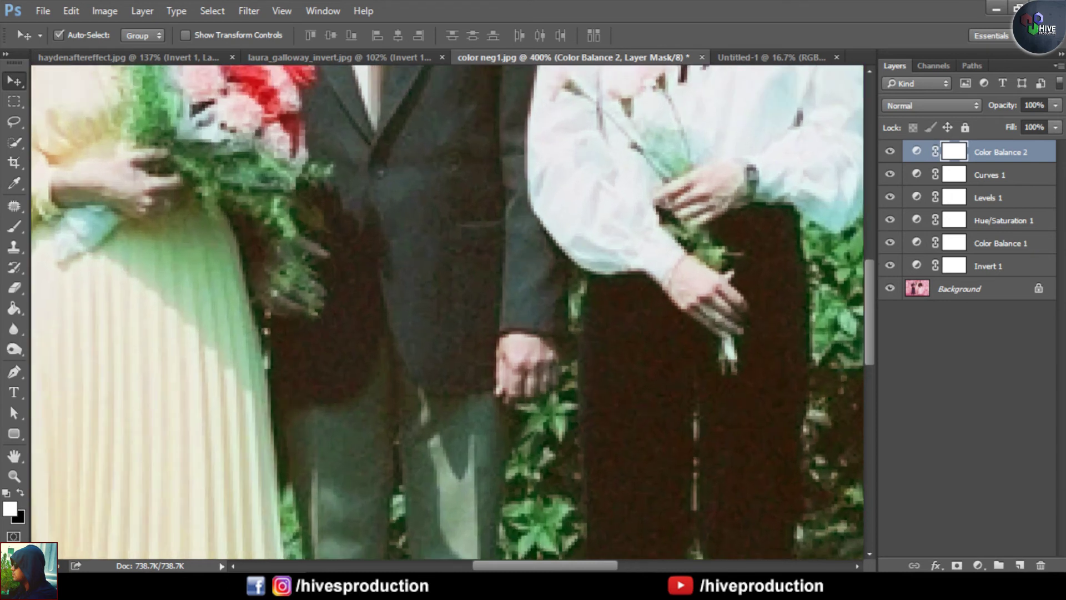
key(ctrl+minus)
key(ctrl+minus)
key(ctrl+minus)
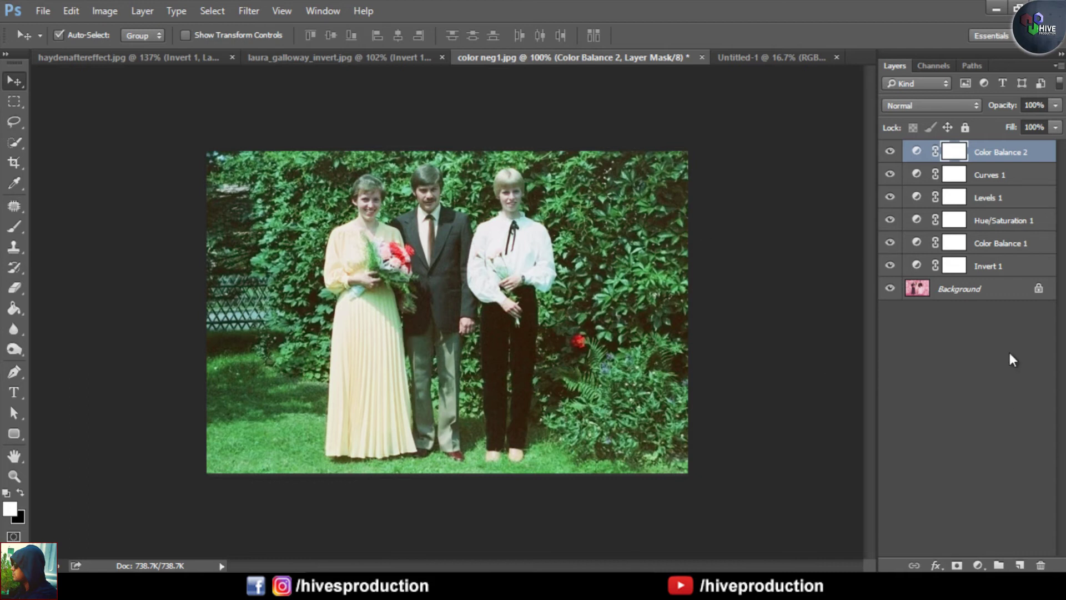
Apply Reduce Noise (Strength 10, Sharpen Details 25%) to the Background layer, then reopen the Filter menu.
click(963, 293)
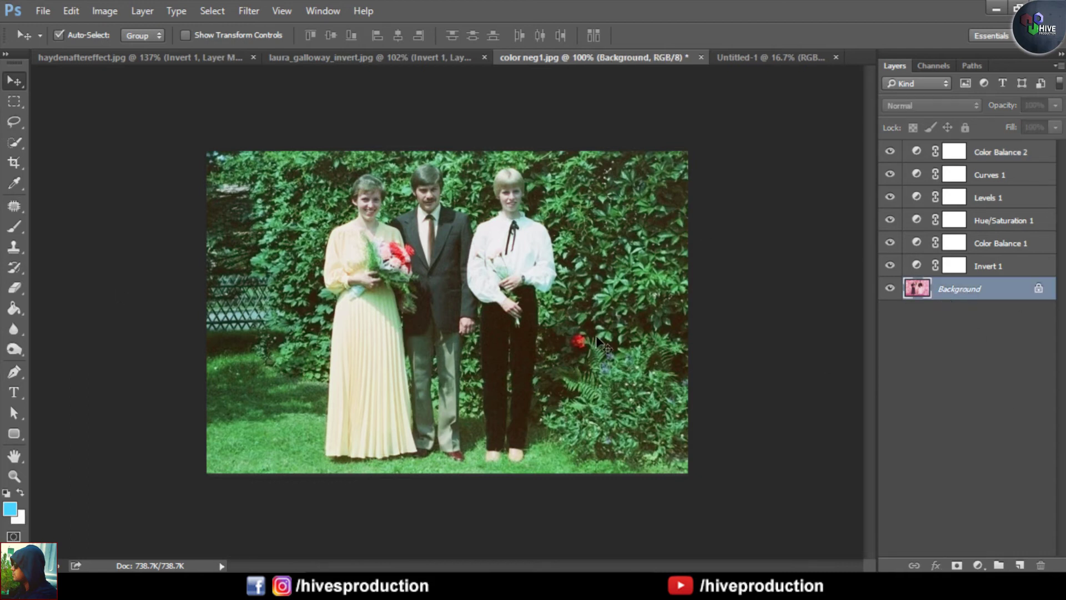
key(ctrl+0)
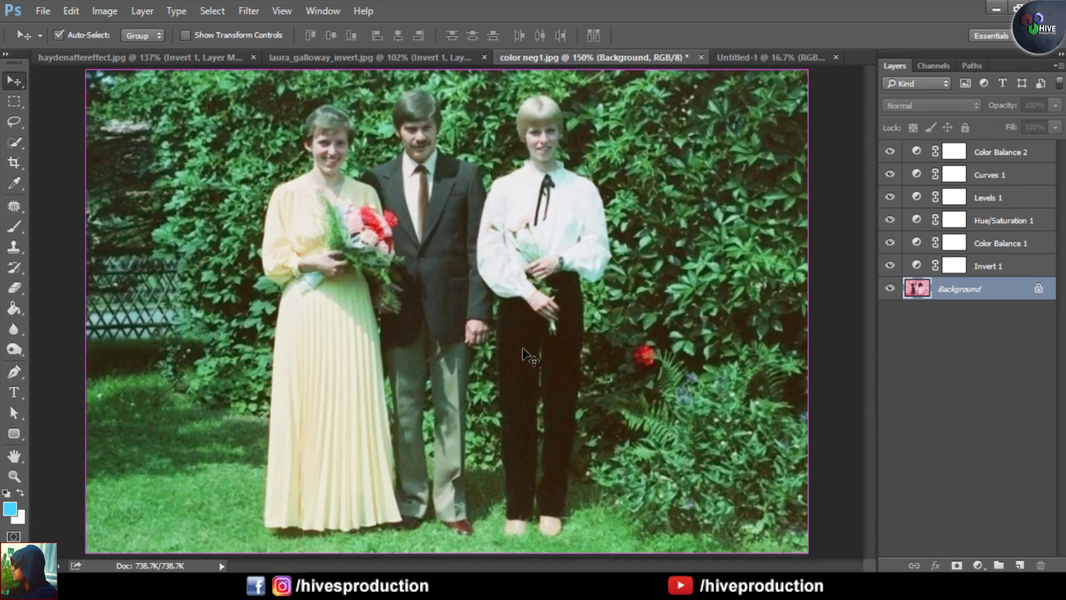
click(260, 15)
mouse_move(250, 233)
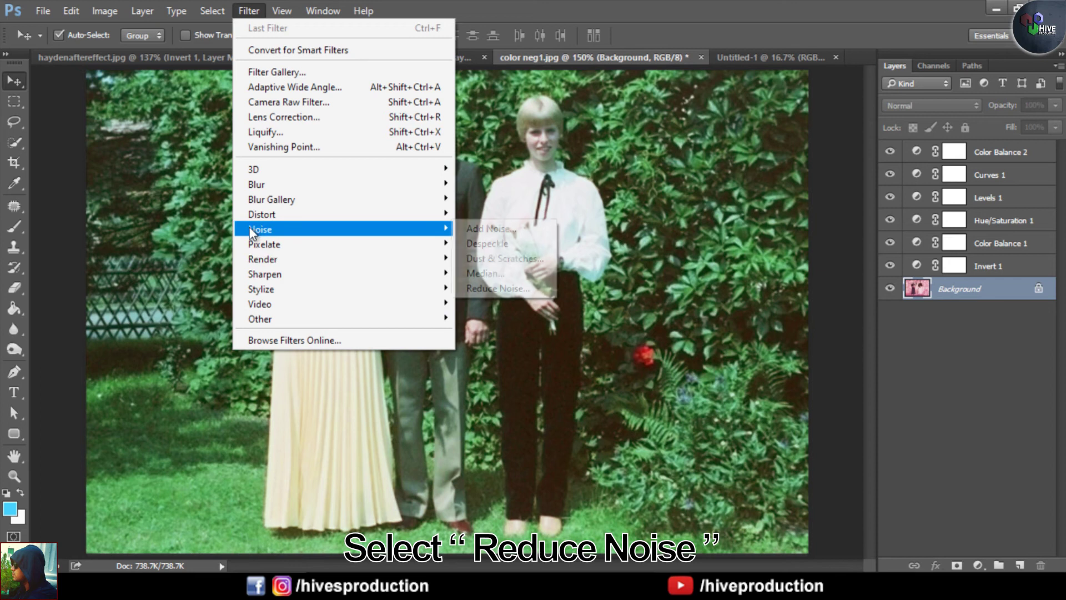
click(498, 287)
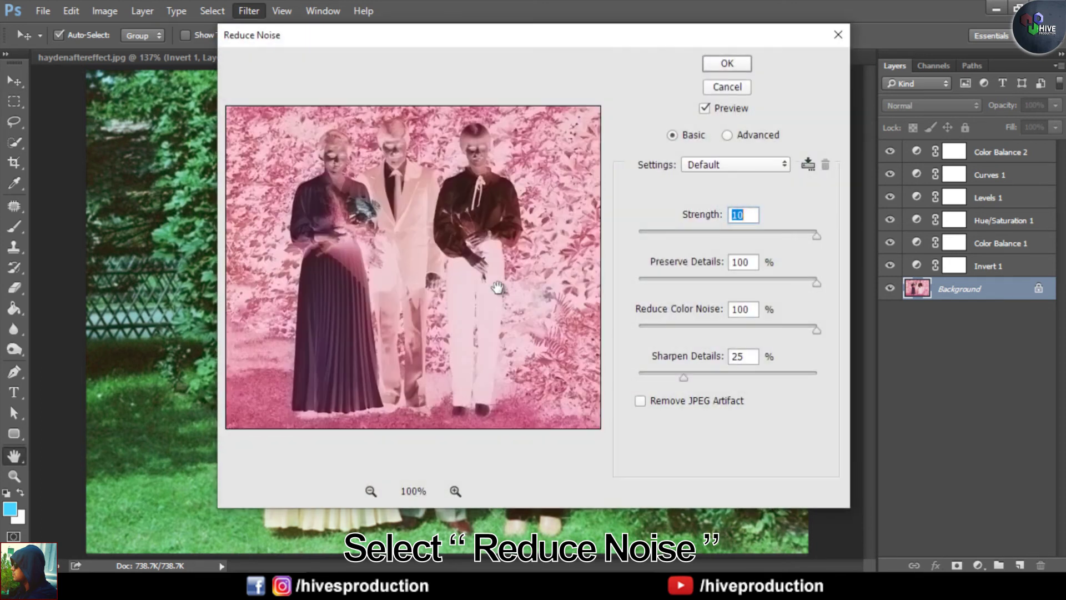
drag(589, 35, 572, 65)
mouse_move(696, 265)
mouse_down()
mouse_move(646, 259)
mouse_move(714, 260)
mouse_up()
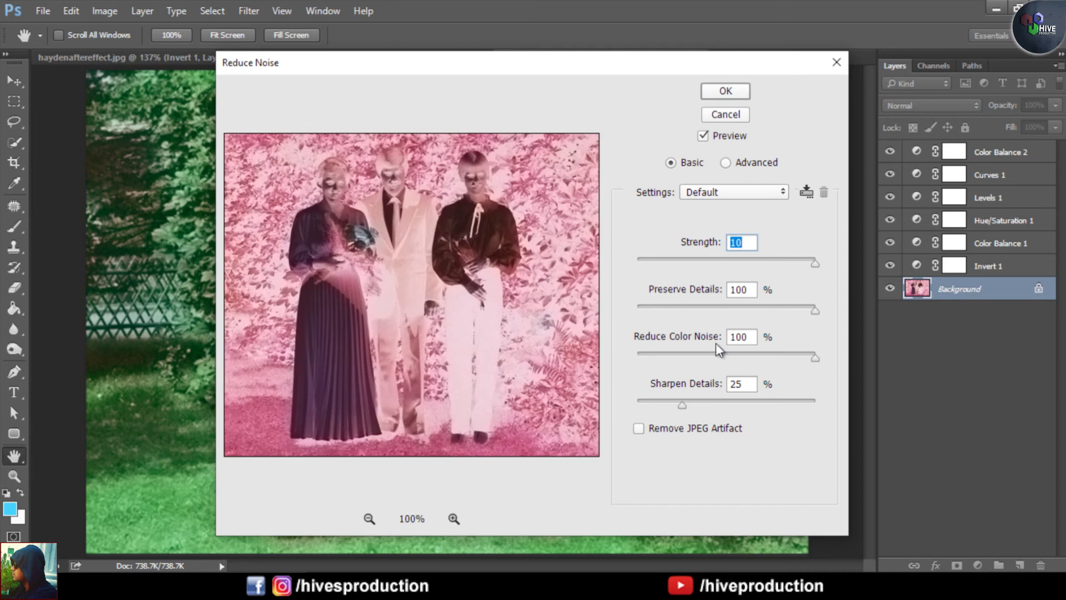
click(722, 92)
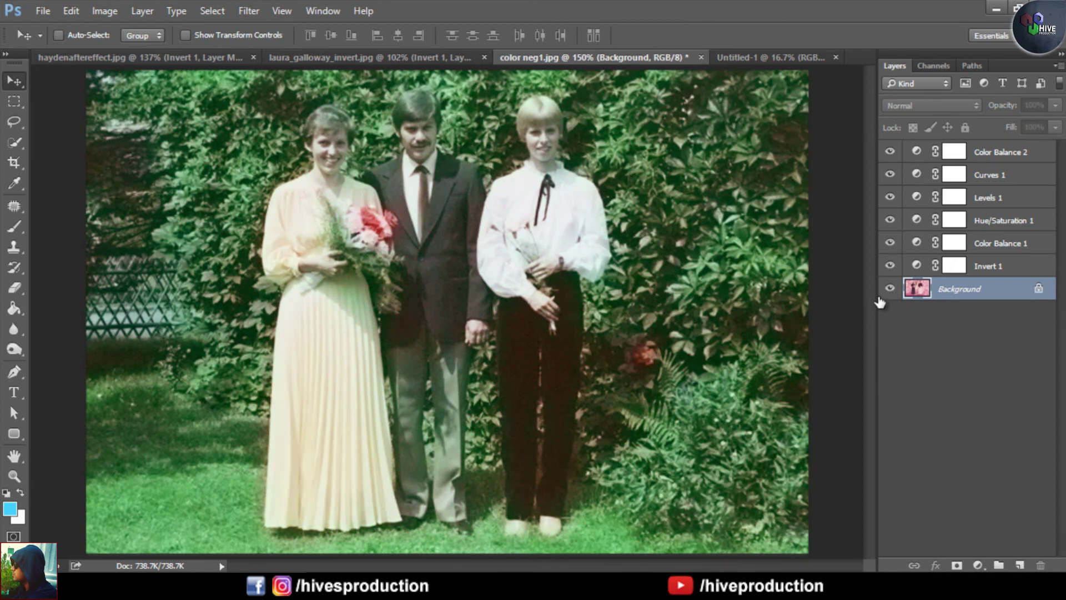
key(ctrl)
click(261, 10)
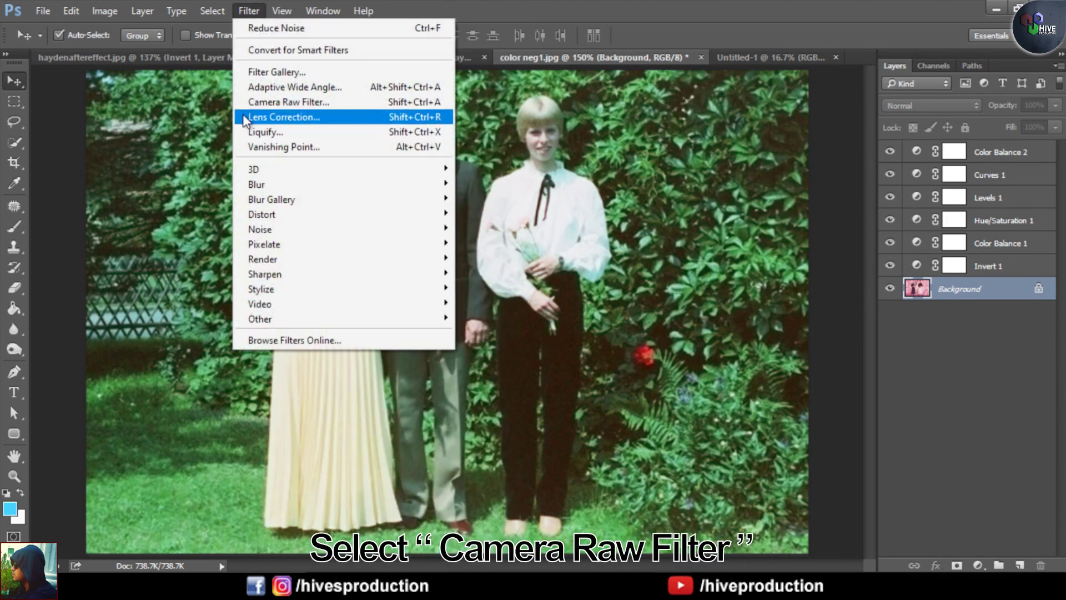
In the Camera Raw Filter, set Temperature -9, Tint +16, Clarity -16, Exposure +0.30, Highlights -22, Vibrance +25.
click(300, 103)
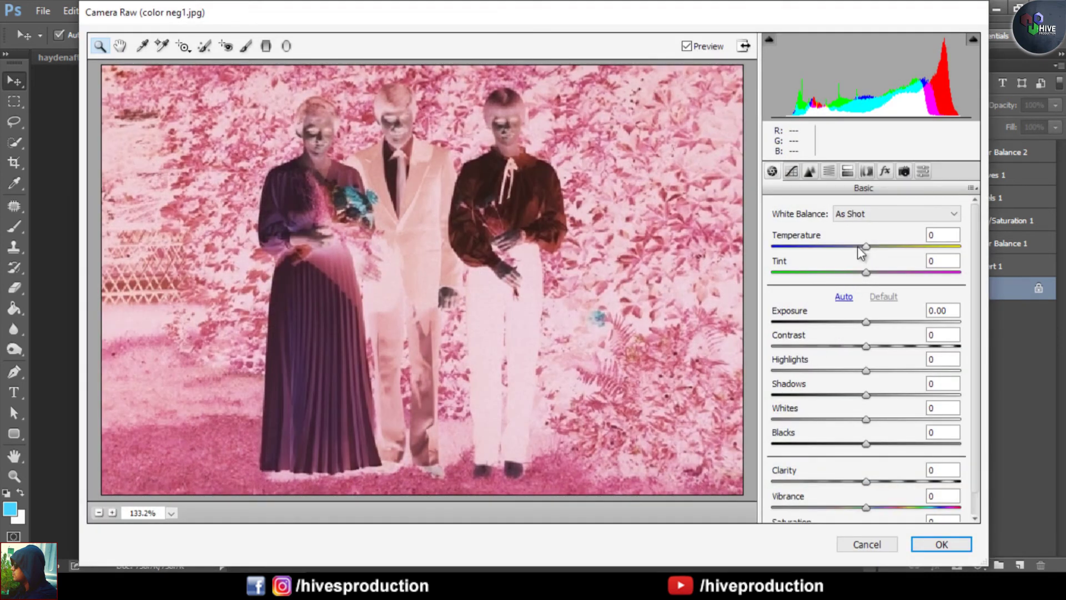
click(858, 247)
drag(874, 272, 881, 272)
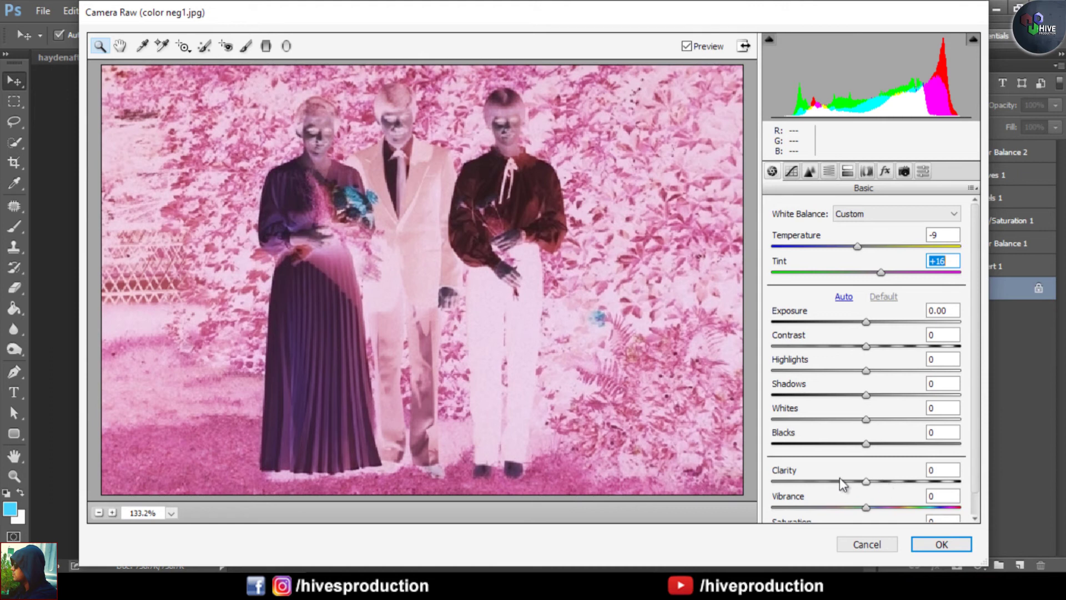
drag(838, 485, 850, 485)
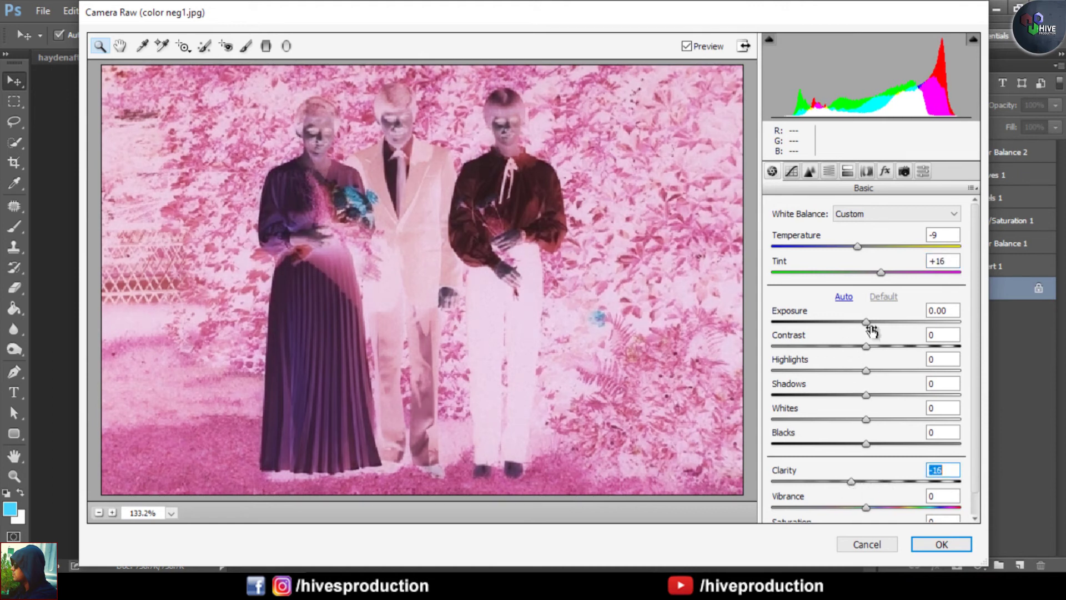
drag(867, 323, 873, 324)
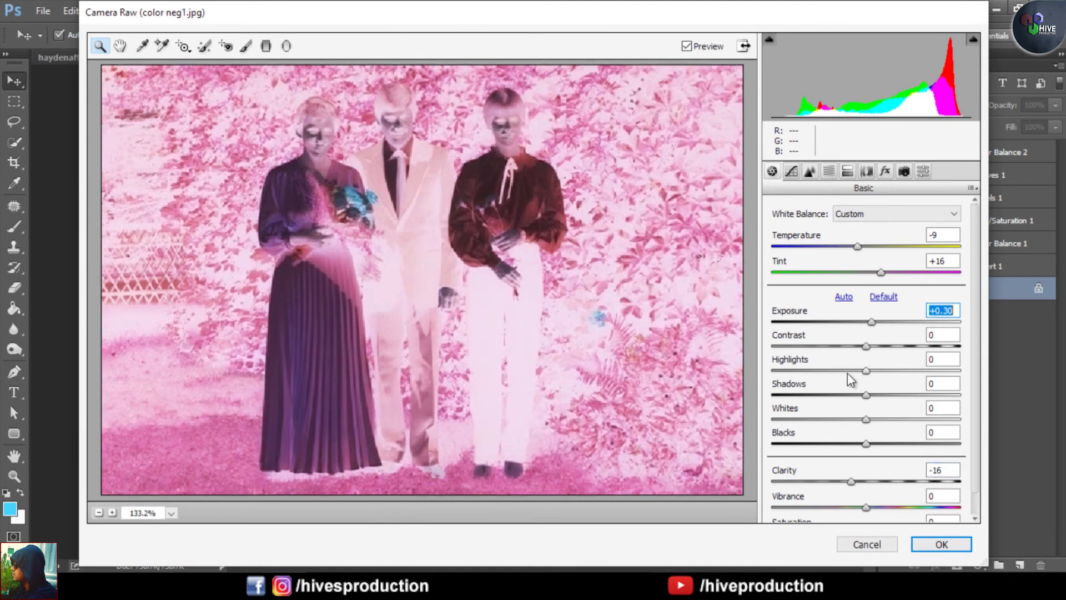
mouse_move(858, 371)
mouse_down()
mouse_move(832, 371)
mouse_move(846, 377)
mouse_up()
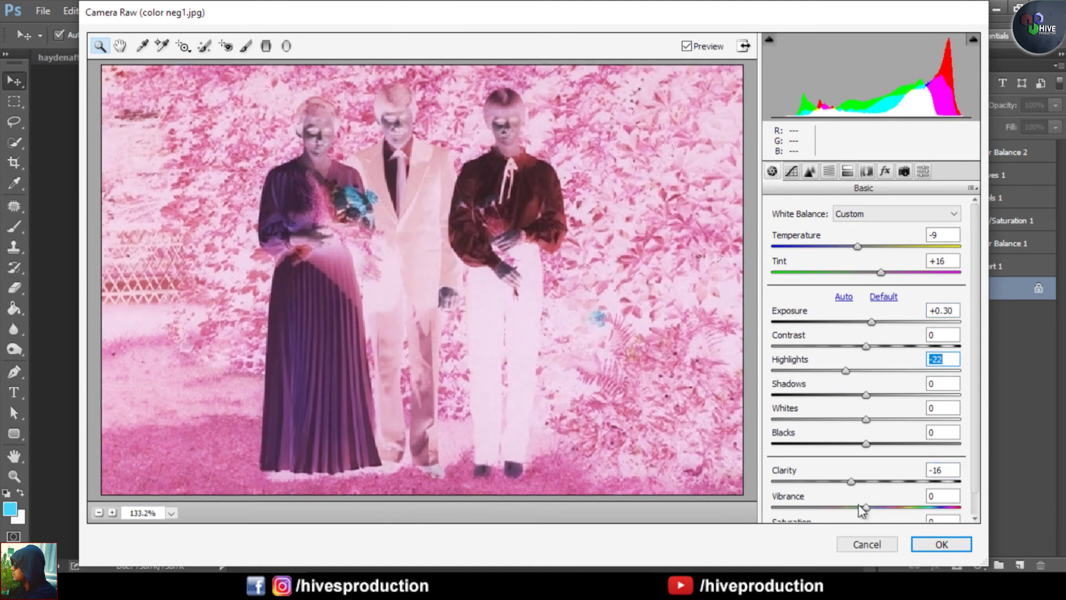
click(903, 510)
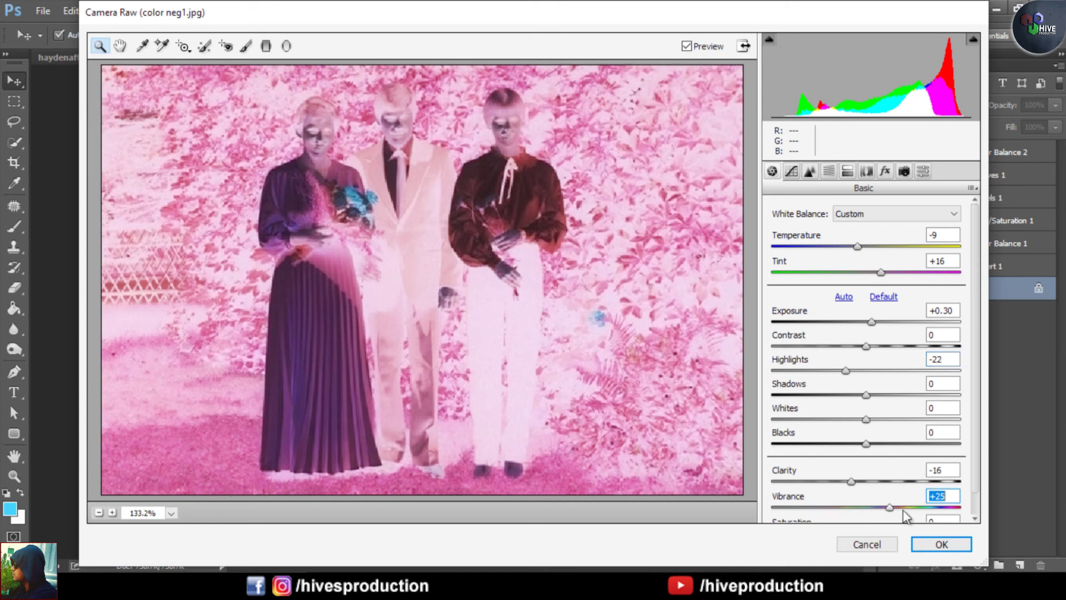
click(942, 545)
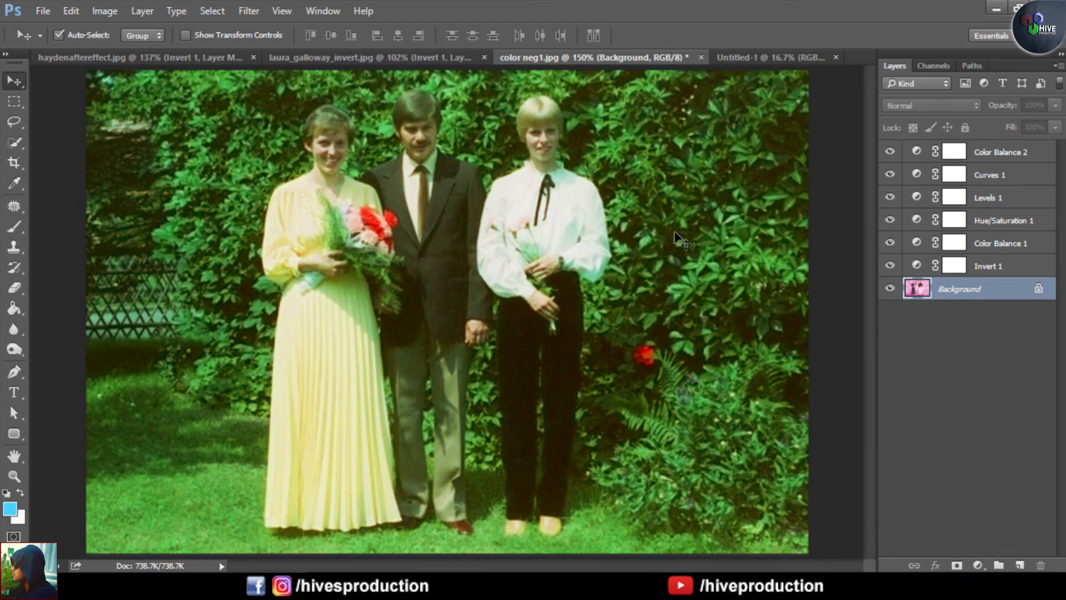
click(165, 52)
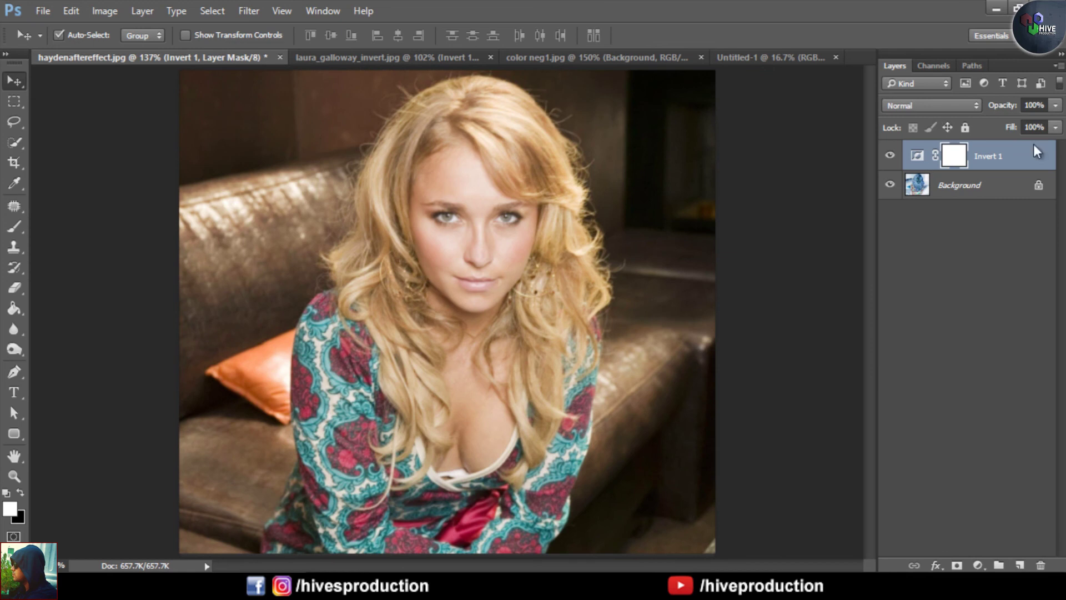
click(889, 156)
click(888, 157)
click(450, 57)
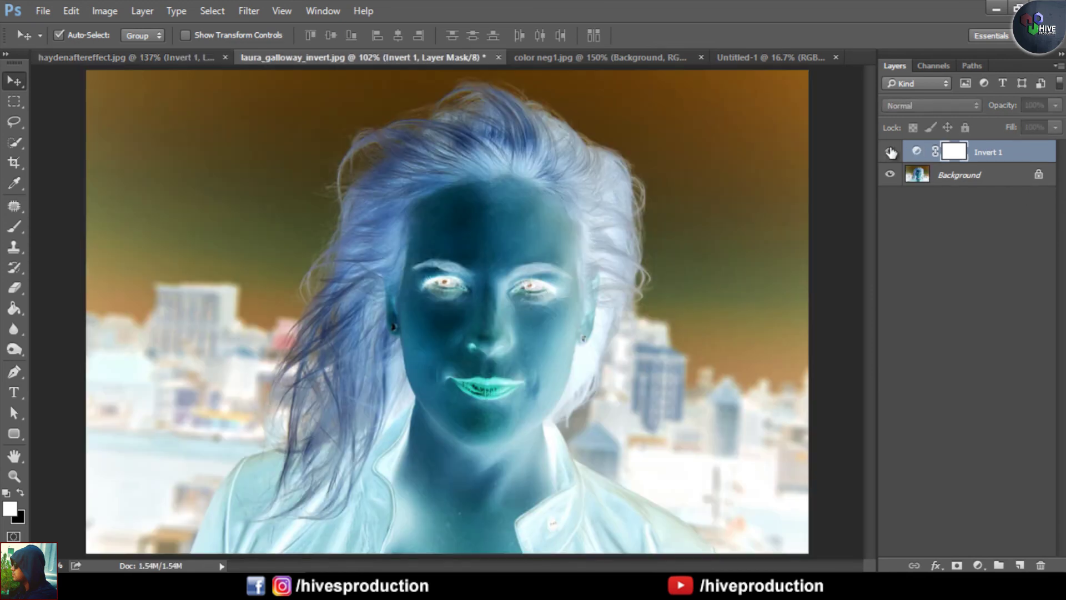
click(889, 151)
click(101, 63)
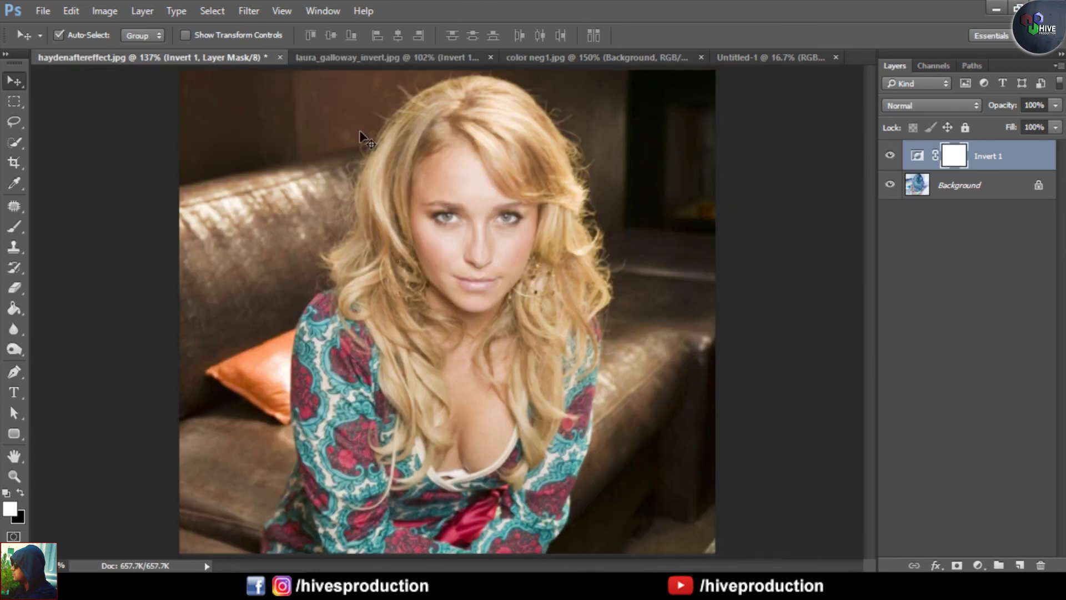
click(309, 60)
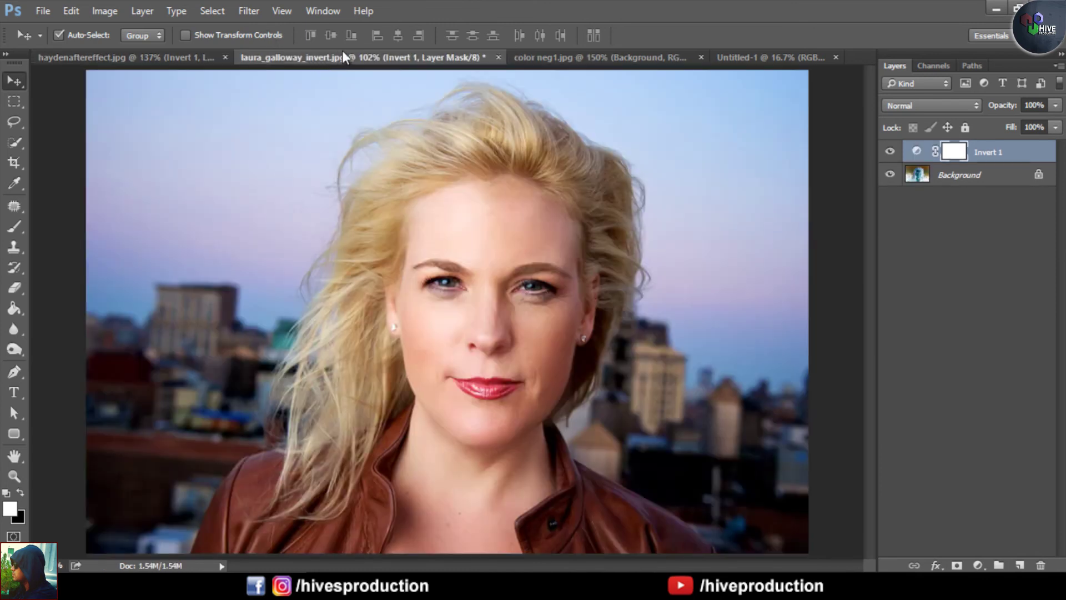
click(531, 57)
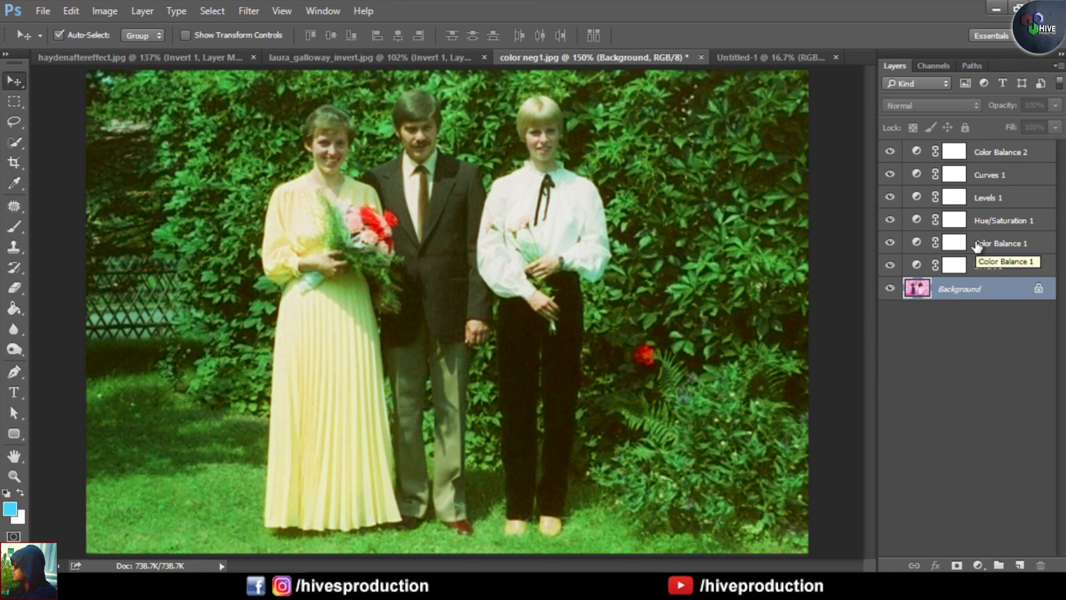
alt+click(890, 288)
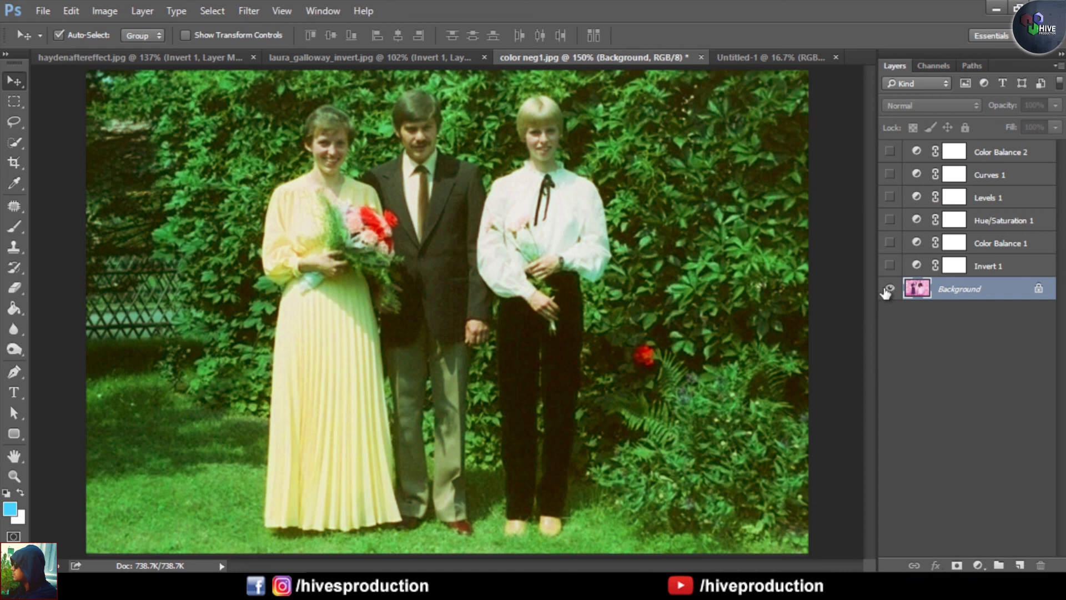
alt+click(890, 289)
drag(890, 151, 889, 174)
click(888, 154)
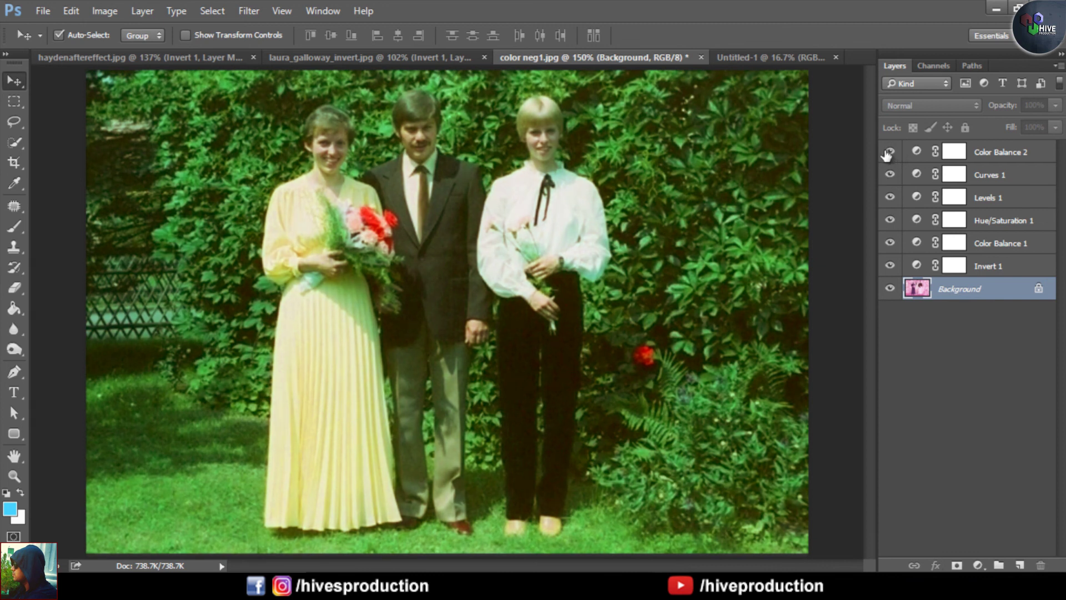